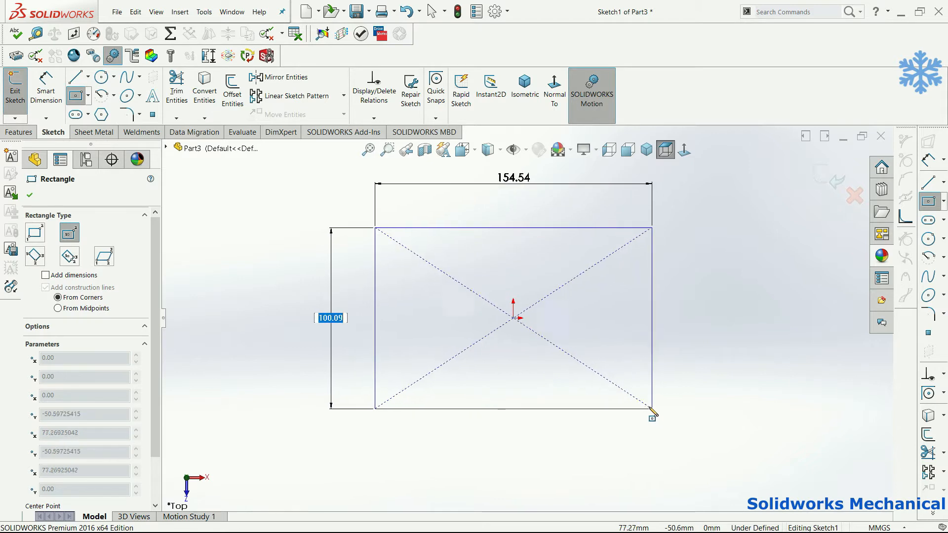
# Complete the centre rectangle about the origin and dimension its width and height at 150 mm each
pyautogui.click(648, 398)
pyautogui.moveTo(632, 441); pyautogui.dragTo(562, 351, button='right')
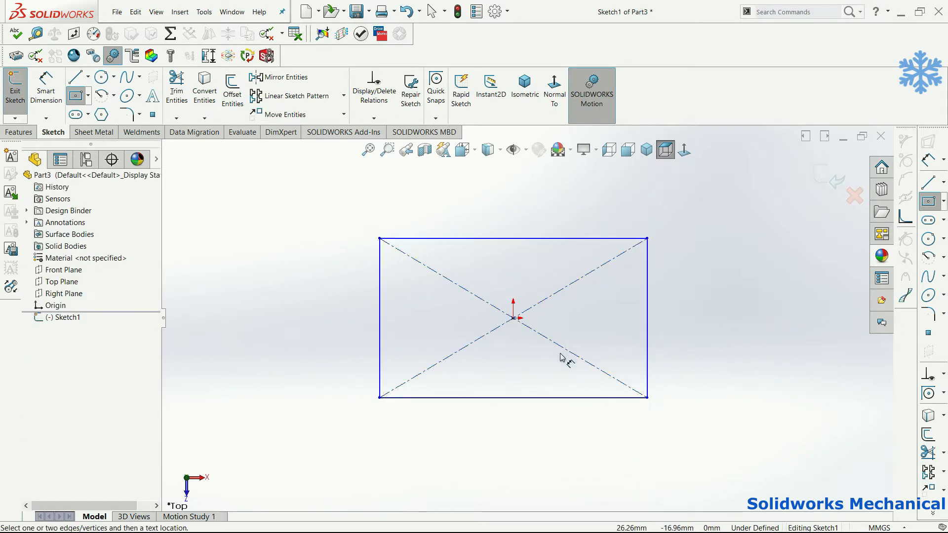
pyautogui.click(561, 398)
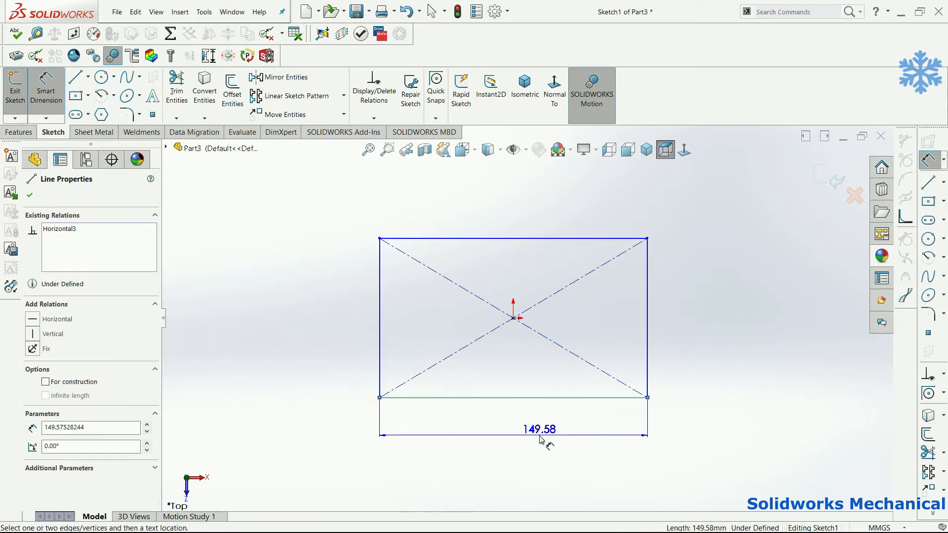
pyautogui.click(540, 439)
pyautogui.write('150')
pyautogui.press('Return')
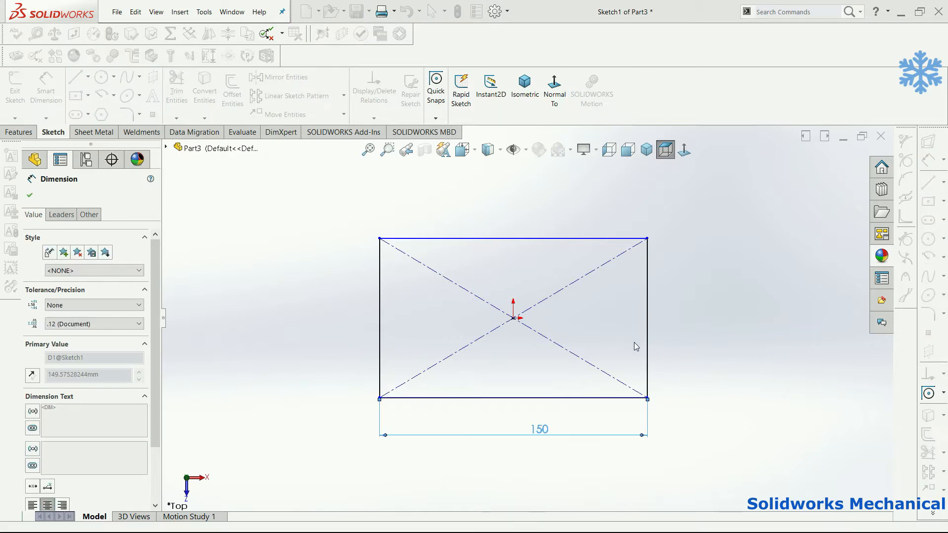
pyautogui.click(648, 358)
pyautogui.click(661, 366)
pyautogui.write('150')
pyautogui.press('Return')
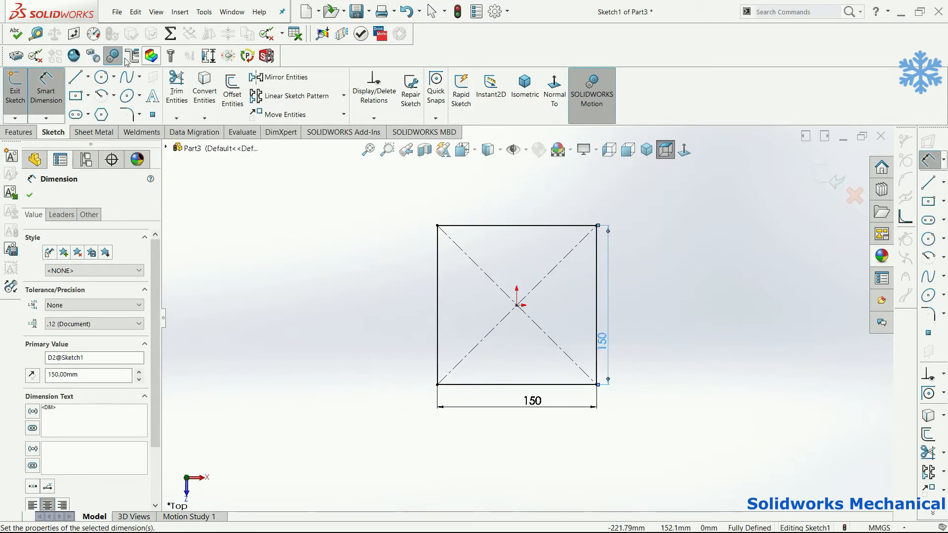
# Round all four corners of the square with 20 mm sketch fillets
pyautogui.click(127, 114)
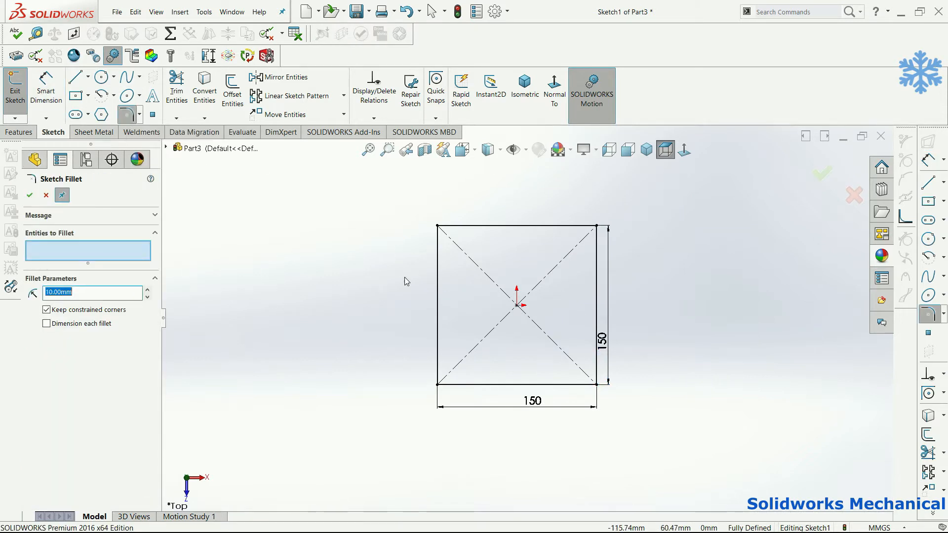
pyautogui.click(437, 269)
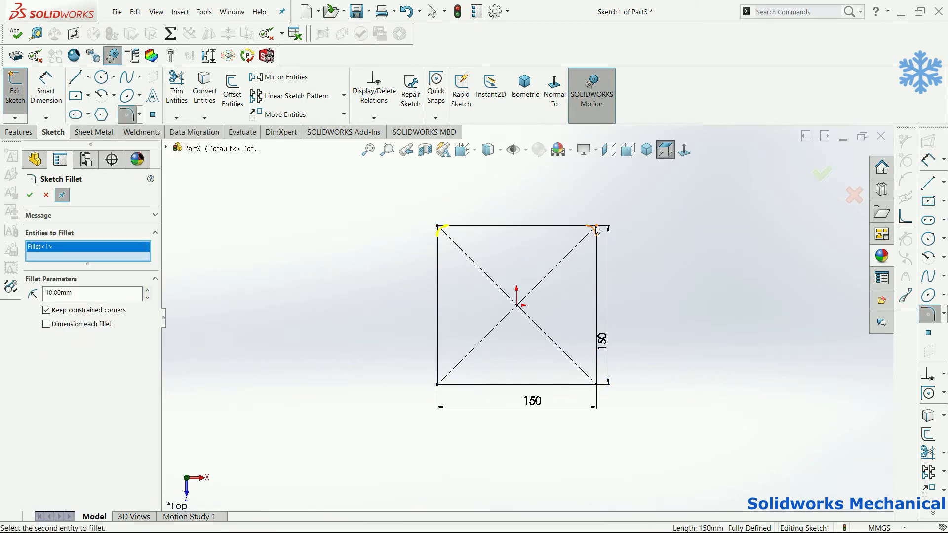
pyautogui.click(577, 226)
pyautogui.click(595, 311)
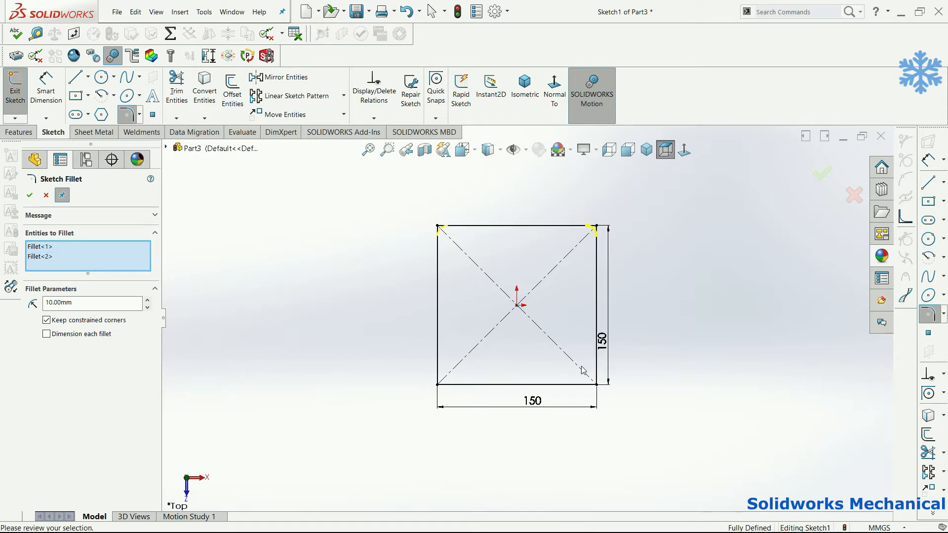
pyautogui.click(582, 384)
pyautogui.click(596, 368)
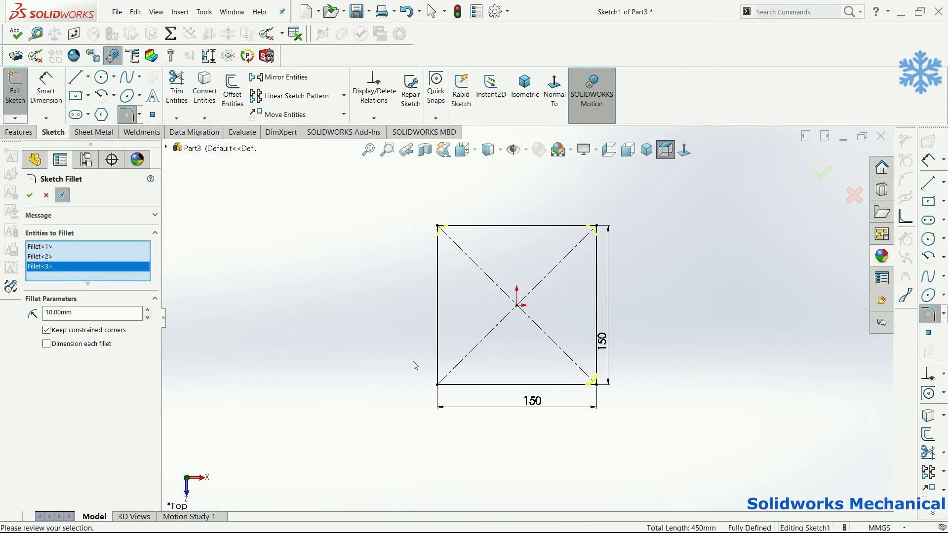
pyautogui.click(437, 368)
pyautogui.click(453, 384)
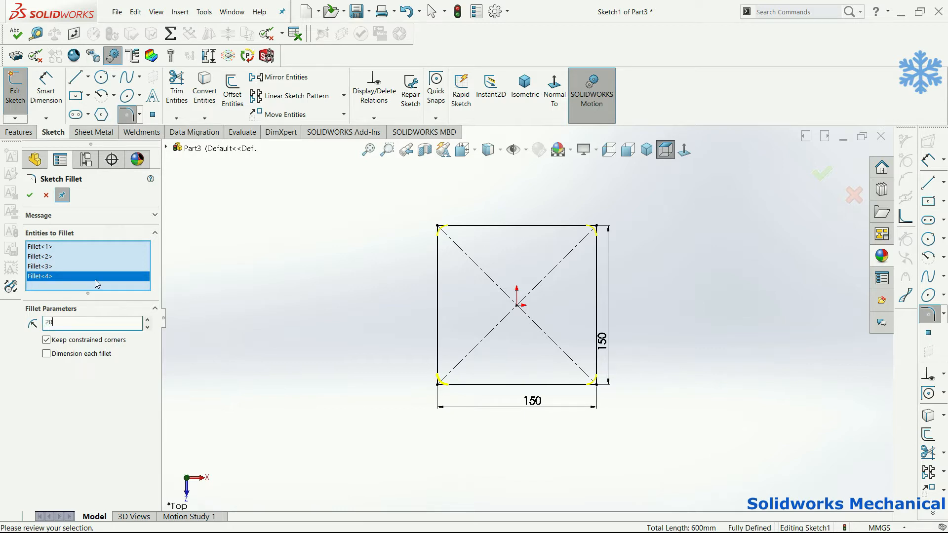
pyautogui.click(811, 176)
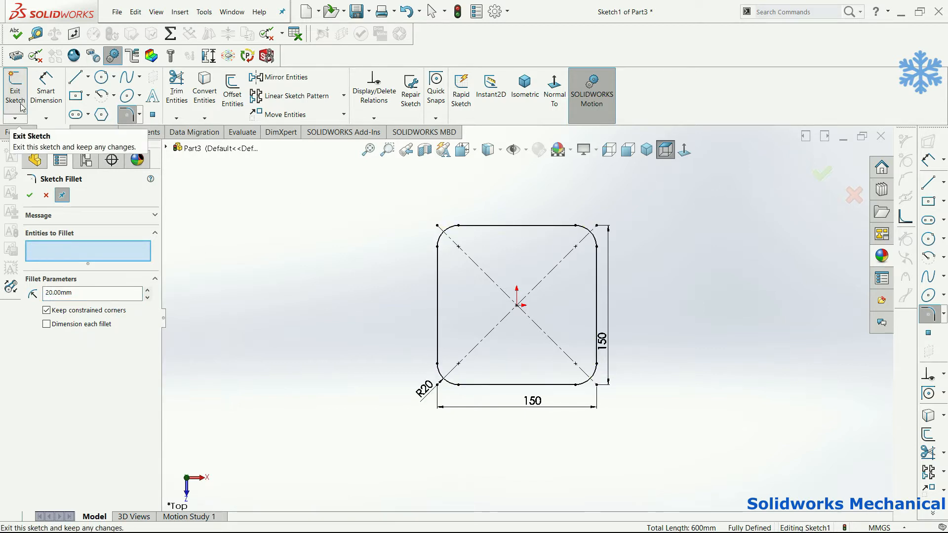
# Extrude the rounded square 16 mm using the Mid Plane end condition
pyautogui.click(22, 132)
pyautogui.click(21, 94)
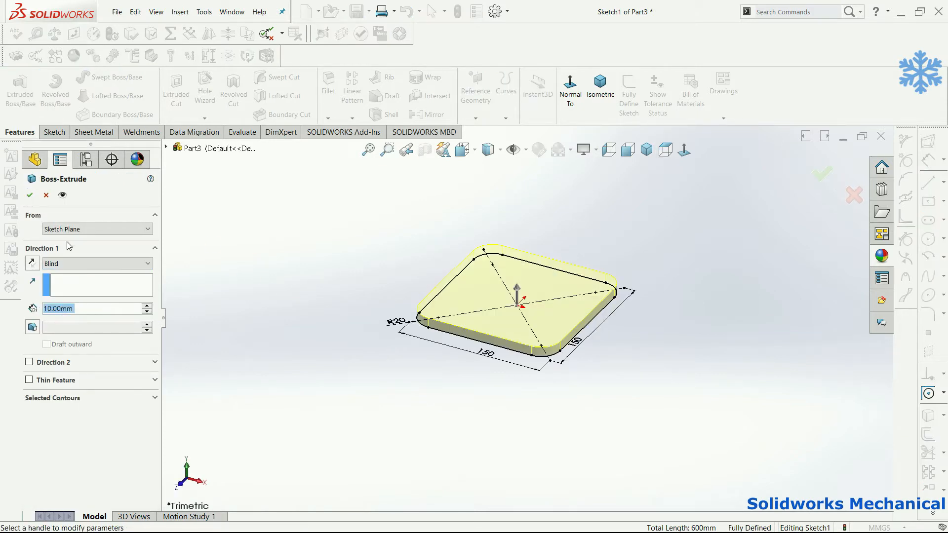
pyautogui.write('16')
pyautogui.click(96, 268)
pyautogui.click(74, 318)
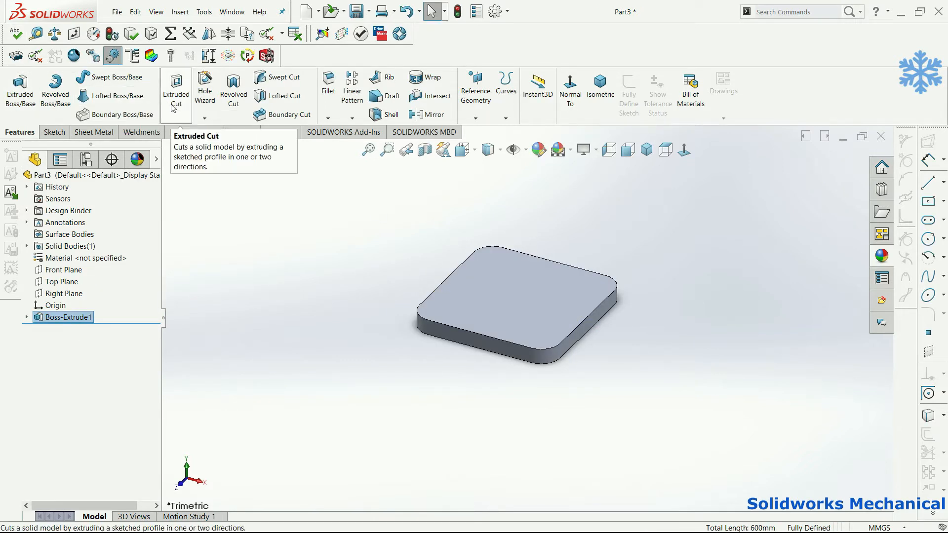
# Sketch a 65 mm diameter circle centred on the origin on the plate's top face
pyautogui.click(176, 89)
pyautogui.click(513, 271)
pyautogui.click(684, 150)
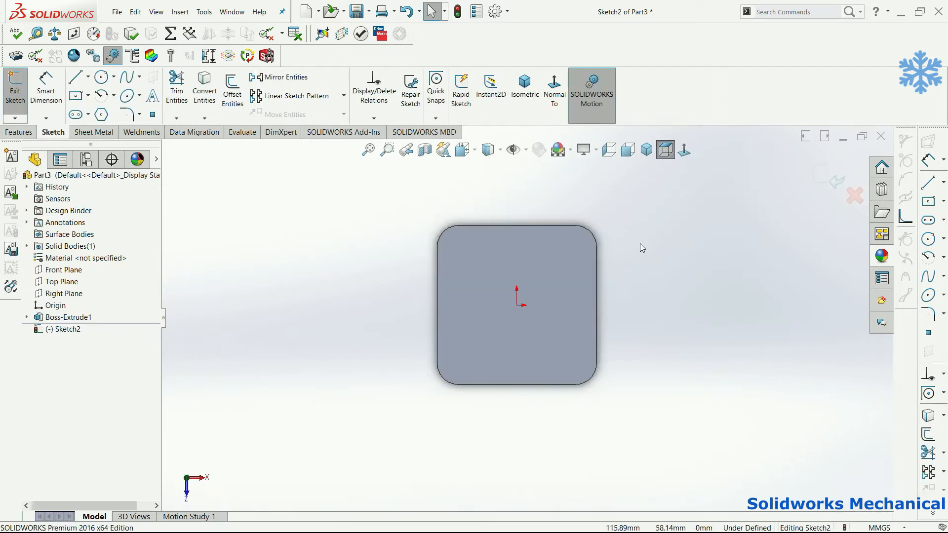
pyautogui.moveTo(633, 282); pyautogui.dragTo(655, 293, button='right')
pyautogui.moveTo(516, 306); pyautogui.dragTo(541, 281)
pyautogui.moveTo(563, 245); pyautogui.dragTo(563, 225, button='right')
pyautogui.click(544, 285)
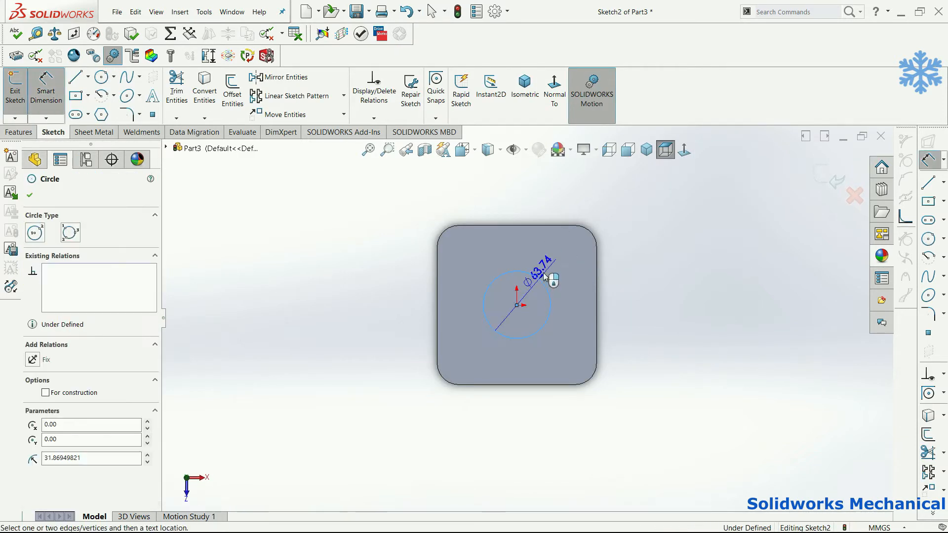
pyautogui.click(547, 275)
pyautogui.write('65')
pyautogui.press('Return')
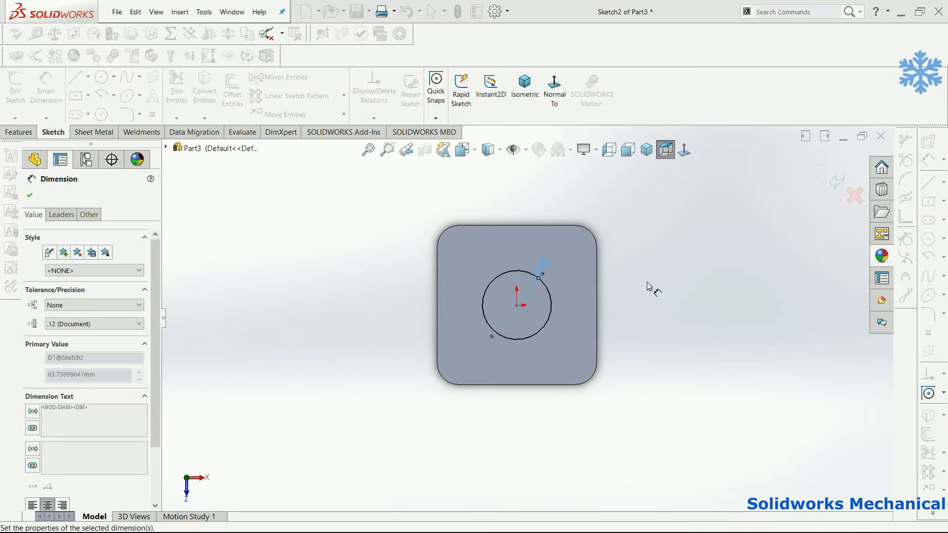
# Cut-extrude the central circle 72 mm deep, down through the plate
pyautogui.click(15, 95)
pyautogui.click(176, 91)
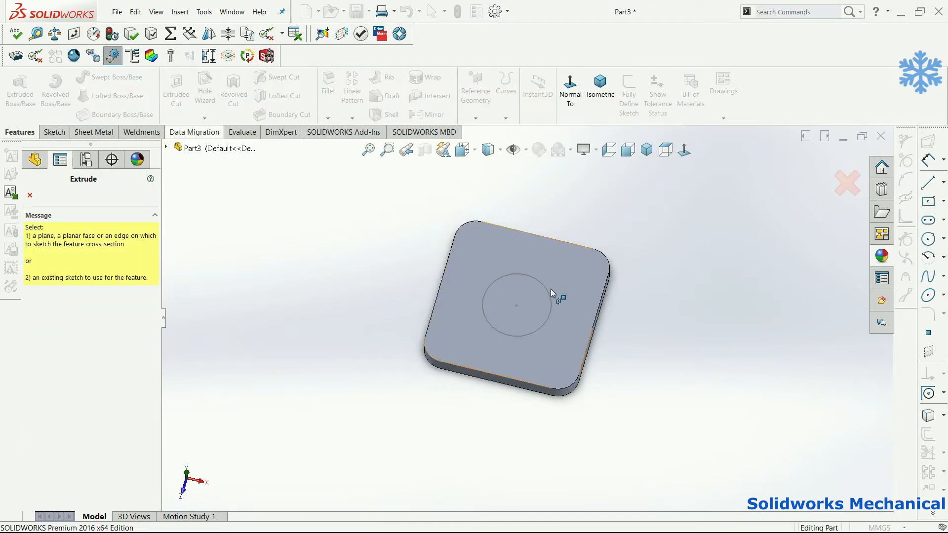
pyautogui.click(548, 293)
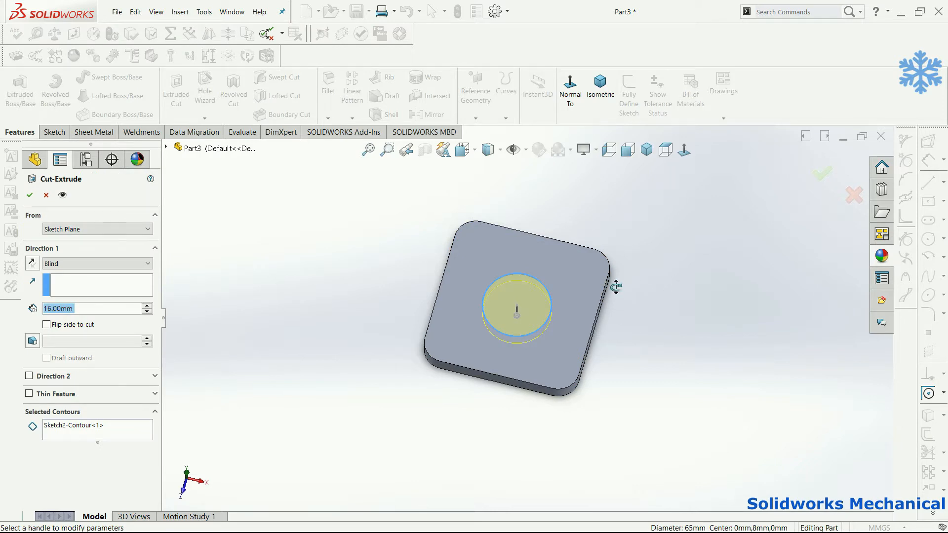
pyautogui.moveTo(523, 326); pyautogui.dragTo(519, 354)
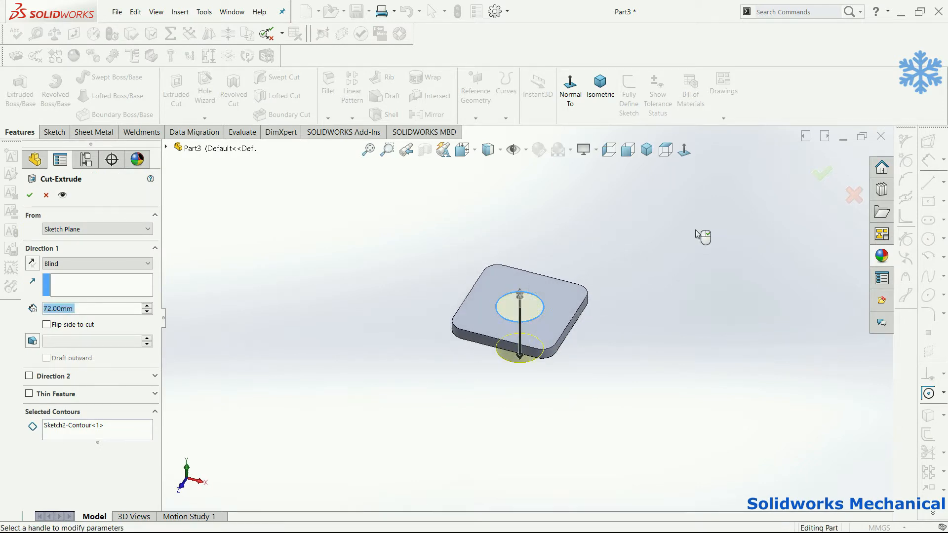
pyautogui.click(834, 168)
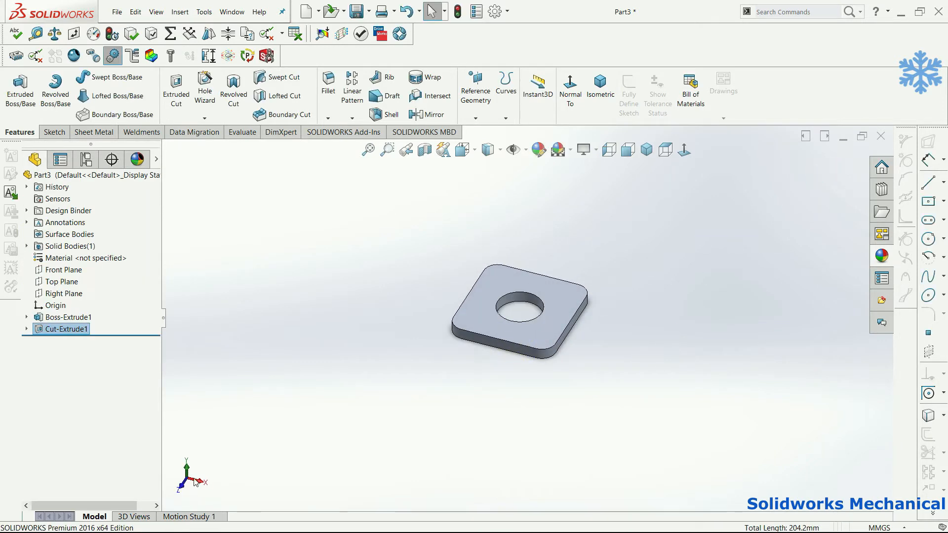
# Sketch a corner rectangle about 17 mm wide and 72 mm tall along the left edge of the plate's top face
pyautogui.click(19, 88)
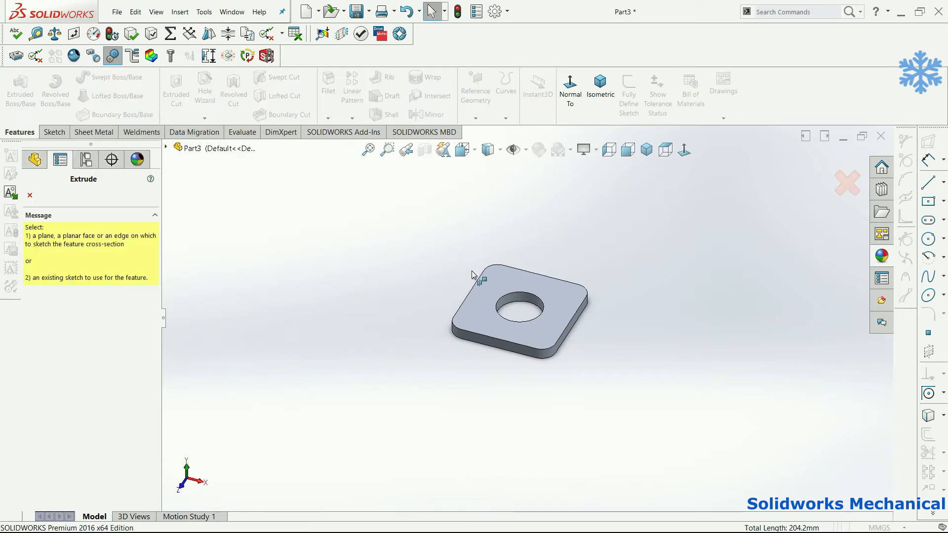
pyautogui.click(495, 283)
pyautogui.click(689, 155)
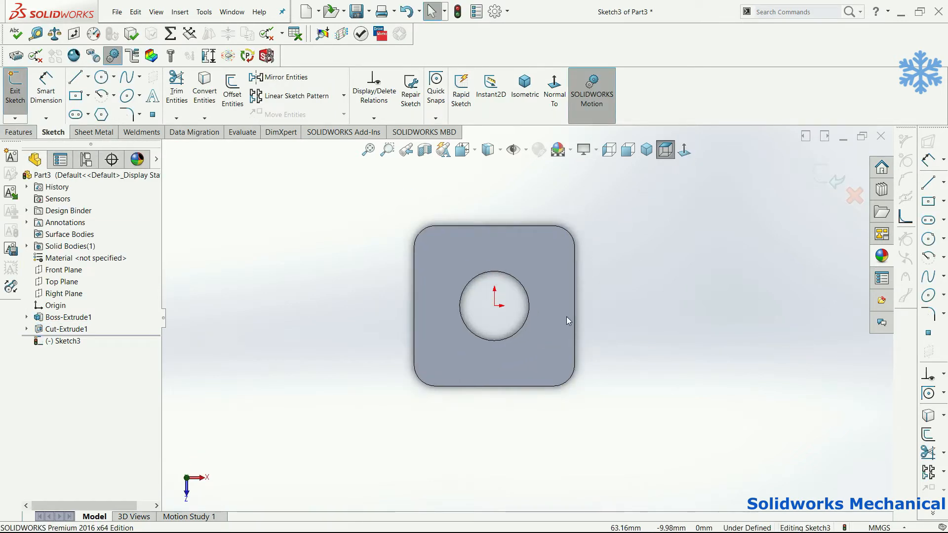
pyautogui.click(88, 95)
pyautogui.click(94, 120)
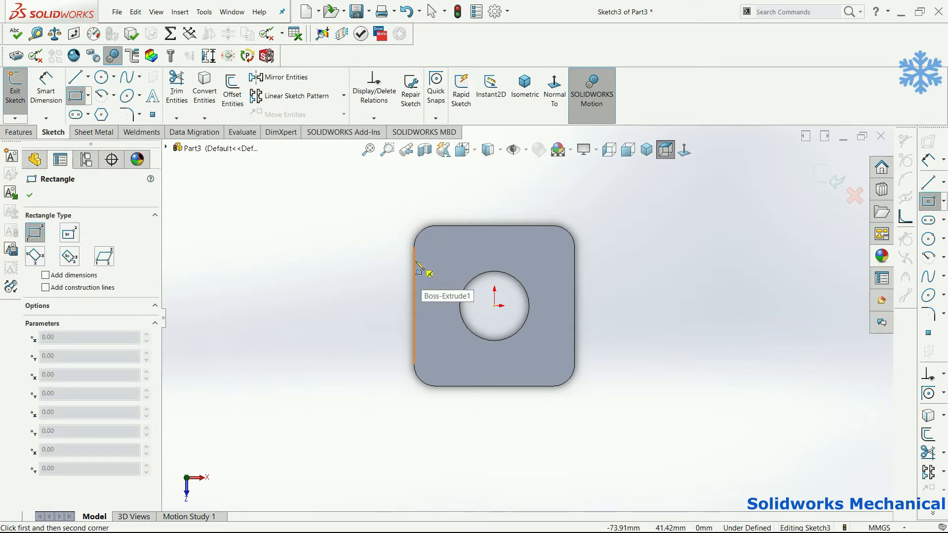
pyautogui.click(432, 337)
# Dimension the distance from the origin to the rectangle's upper edge at 40 mm
pyautogui.moveTo(495, 439); pyautogui.dragTo(498, 294, button='right')
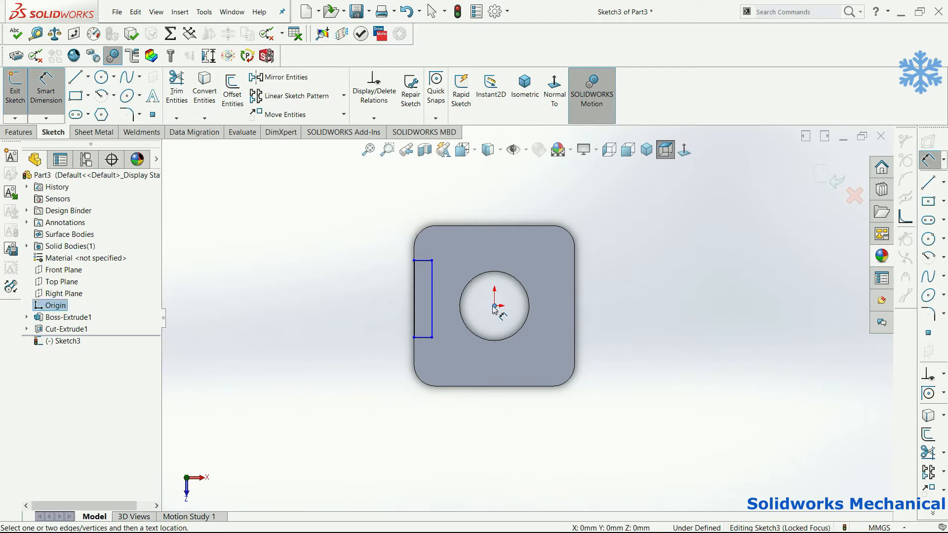
pyautogui.click(431, 269)
pyautogui.click(376, 278)
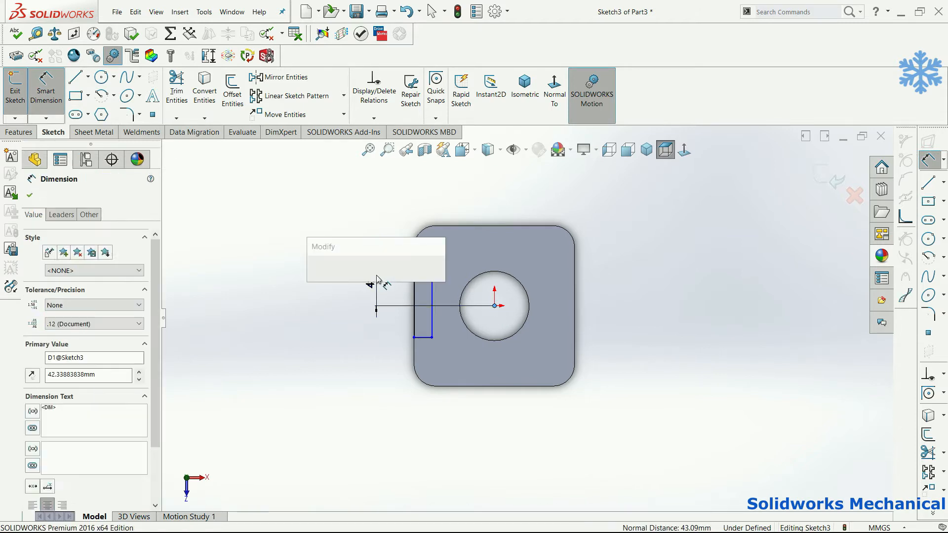
pyautogui.write('40')
pyautogui.press('Return')
# Dimension the rectangle's long side, undo the 40 mm entry and set the length to 80 mm
pyautogui.click(415, 294)
pyautogui.click(369, 309)
pyautogui.write('40')
pyautogui.press('Return')
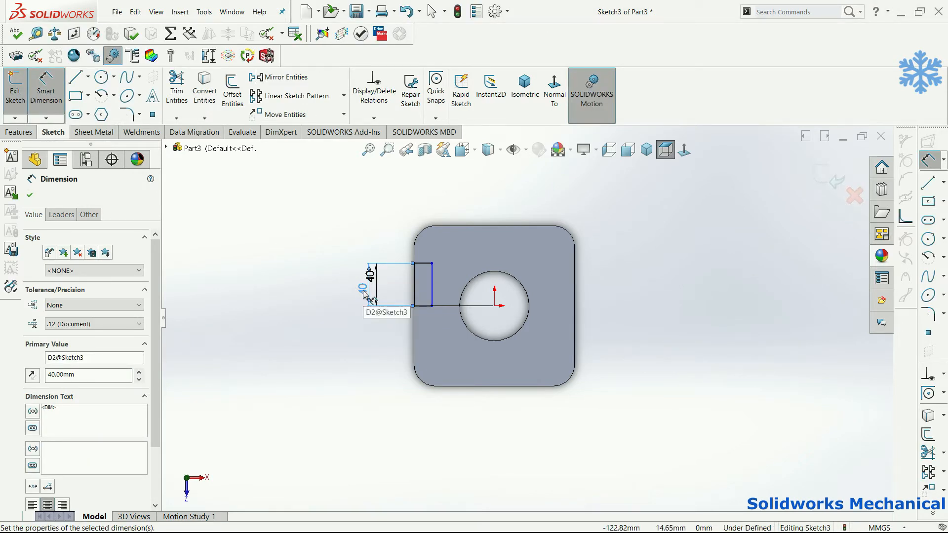
pyautogui.hotkey('ctrl', 'z')
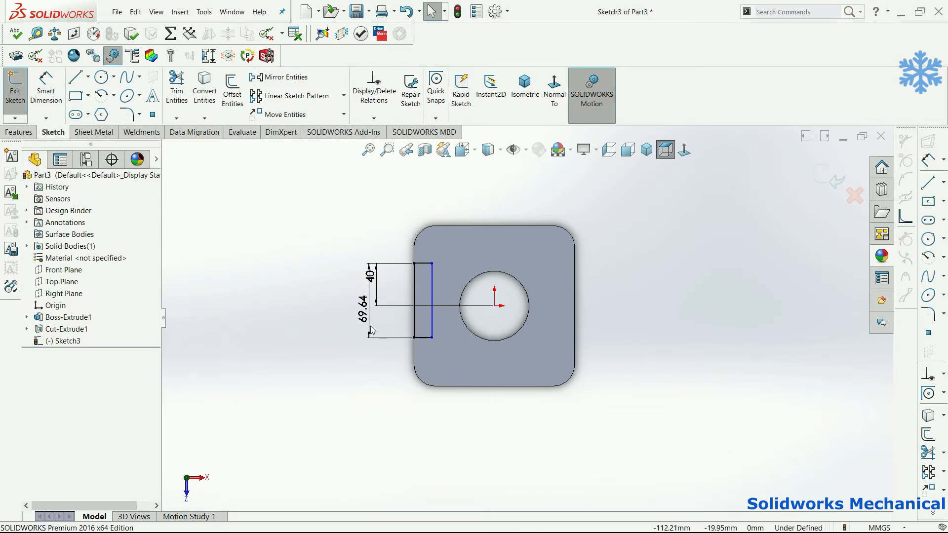
pyautogui.doubleClick(362, 308)
pyautogui.write('80')
pyautogui.press('Return')
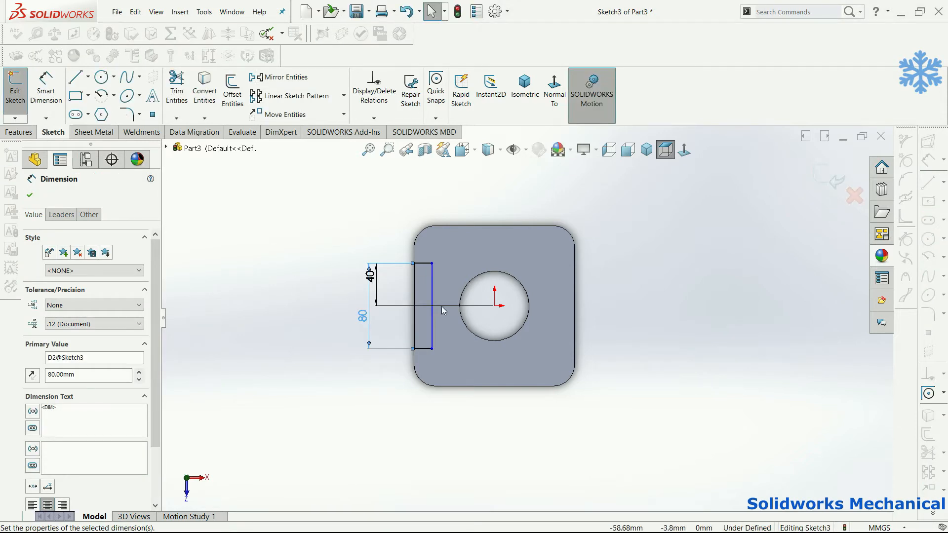
# Dimension the rectangle's width at 20 mm
pyautogui.moveTo(428, 272); pyautogui.dragTo(447, 225, button='right')
pyautogui.click(426, 263)
pyautogui.click(429, 206)
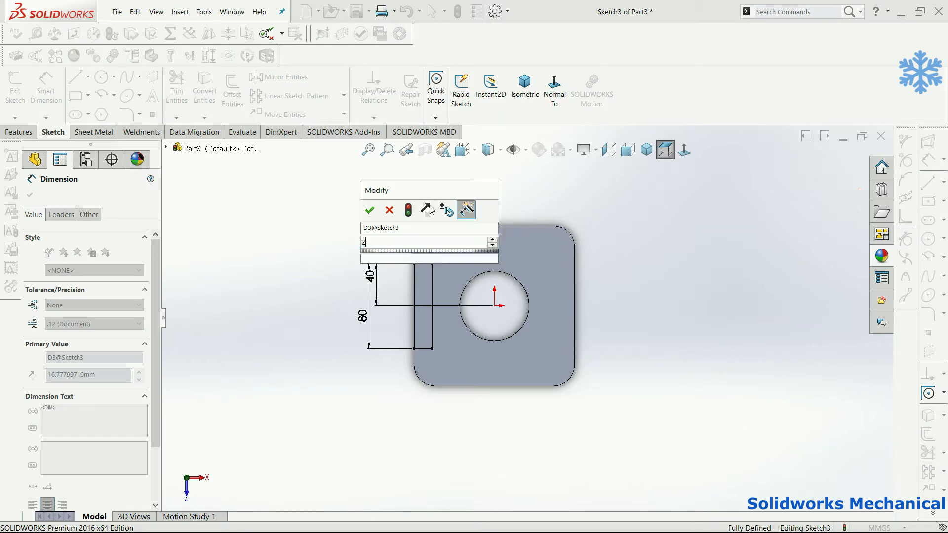
pyautogui.press('Return')
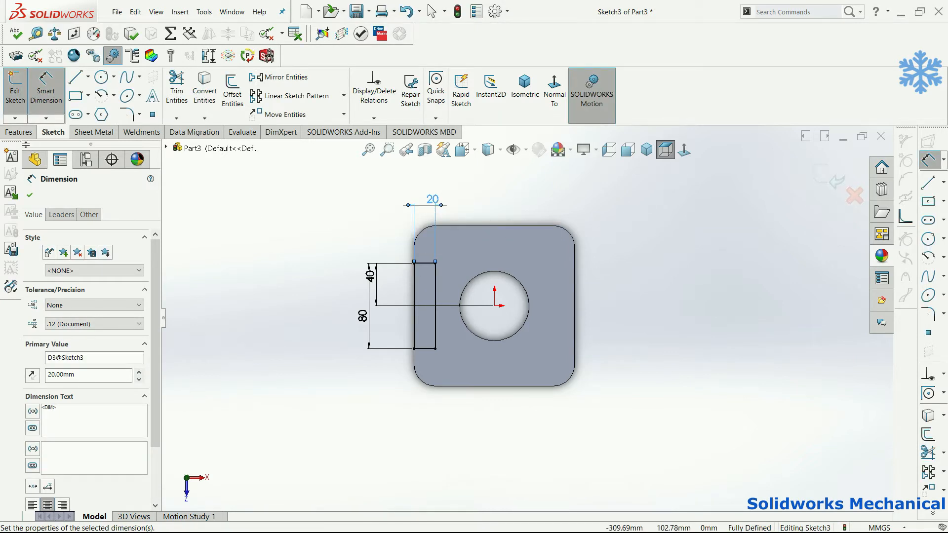
# Extrude the edge rectangle 100 mm upward as a separate body, with Merge result turned off
pyautogui.click(18, 132)
pyautogui.click(20, 93)
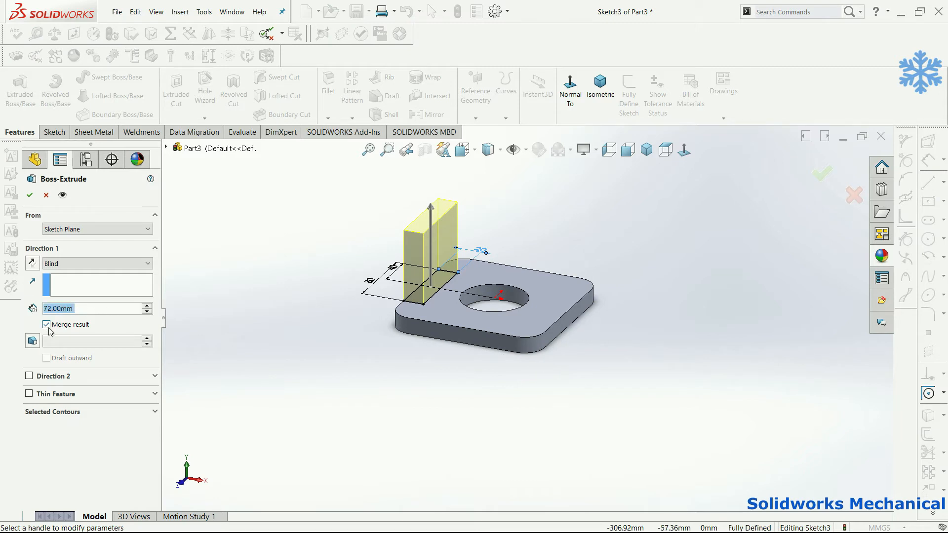
pyautogui.write('100')
pyautogui.press('Return')
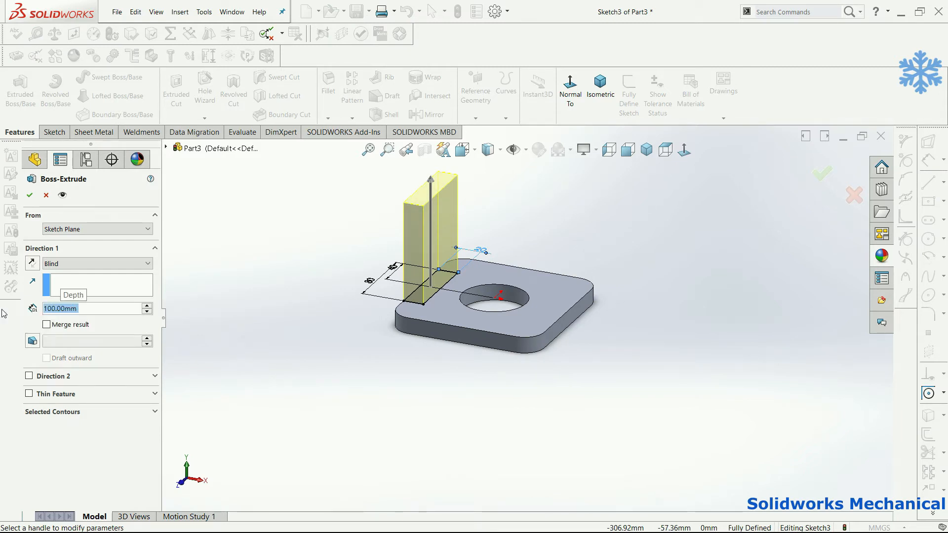
pyautogui.click(833, 173)
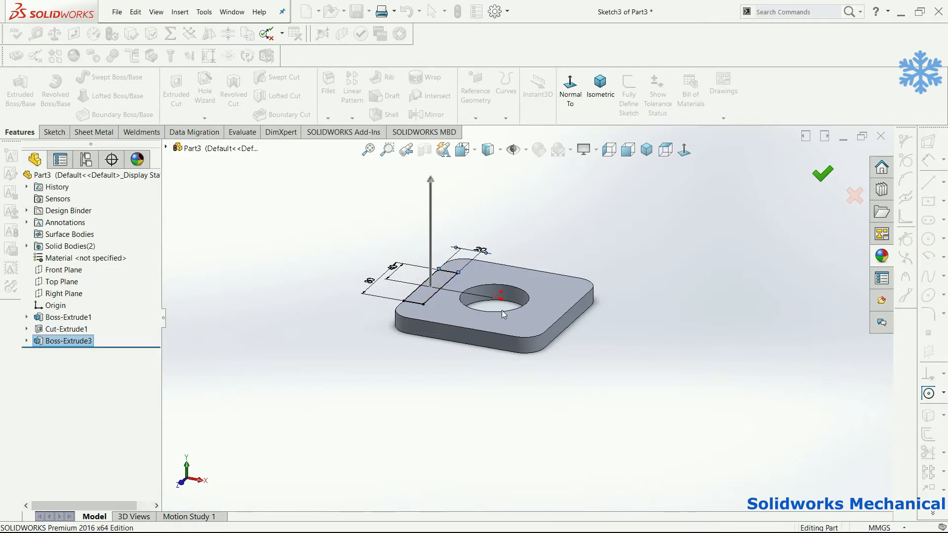
# Fillet the upright plate's two upper corner edges with a 40 mm radius to round off its top
pyautogui.moveTo(522, 309); pyautogui.dragTo(471, 306, button='middle')
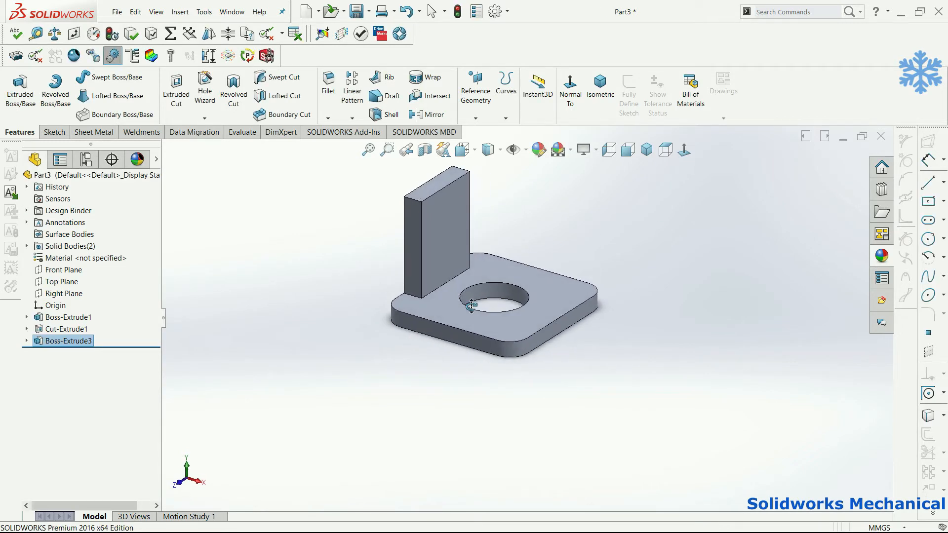
pyautogui.click(425, 207)
pyautogui.moveTo(425, 208); pyautogui.dragTo(386, 207, button='middle')
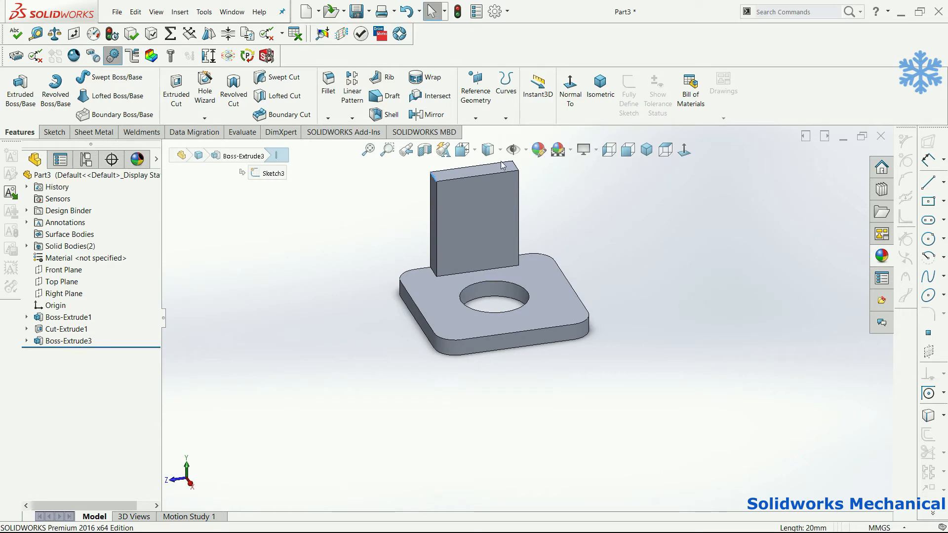
pyautogui.scroll(-4, 502, 164)
pyautogui.keyDown('ctrl'); pyautogui.click(537, 216); pyautogui.keyUp('ctrl')
pyautogui.click(328, 85)
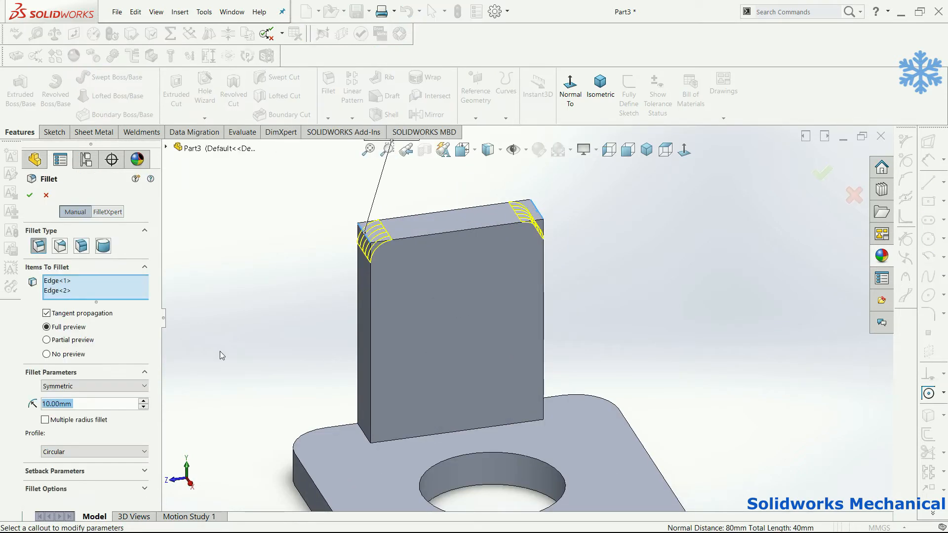
pyautogui.write('40')
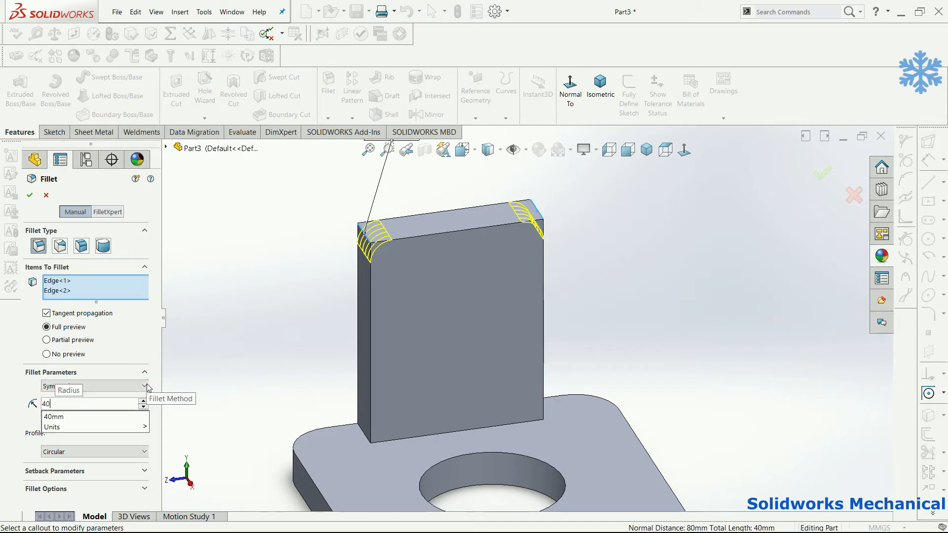
pyautogui.press('Return')
pyautogui.click(822, 170)
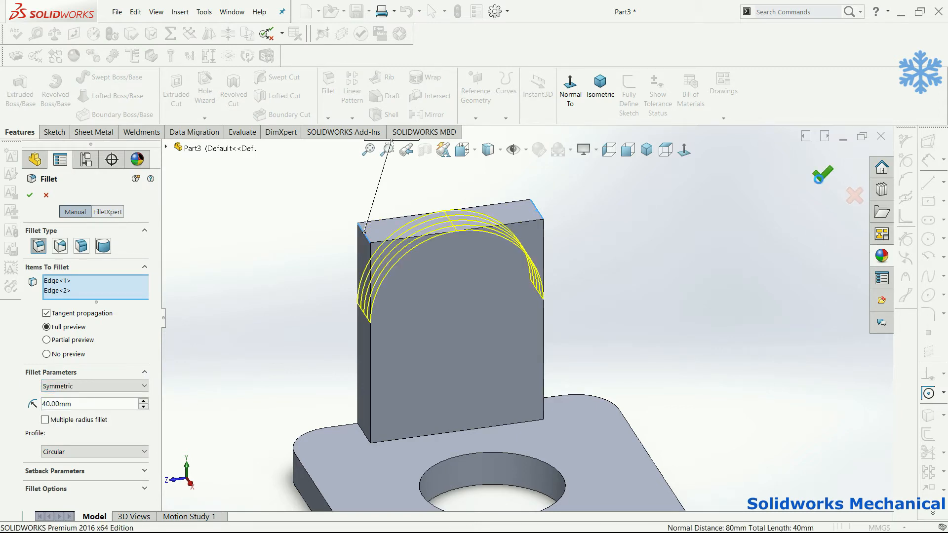
# Start a cut sketch on the upright plate's inner face and draw a circle about 41 mm in diameter near its rounded top
pyautogui.moveTo(695, 255); pyautogui.dragTo(674, 401, button='middle')
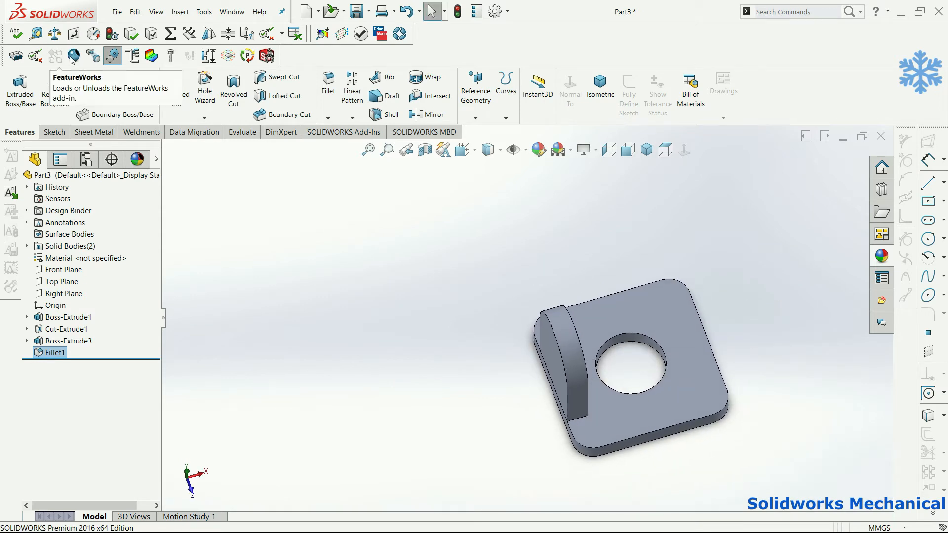
pyautogui.moveTo(625, 307); pyautogui.dragTo(534, 249, button='middle')
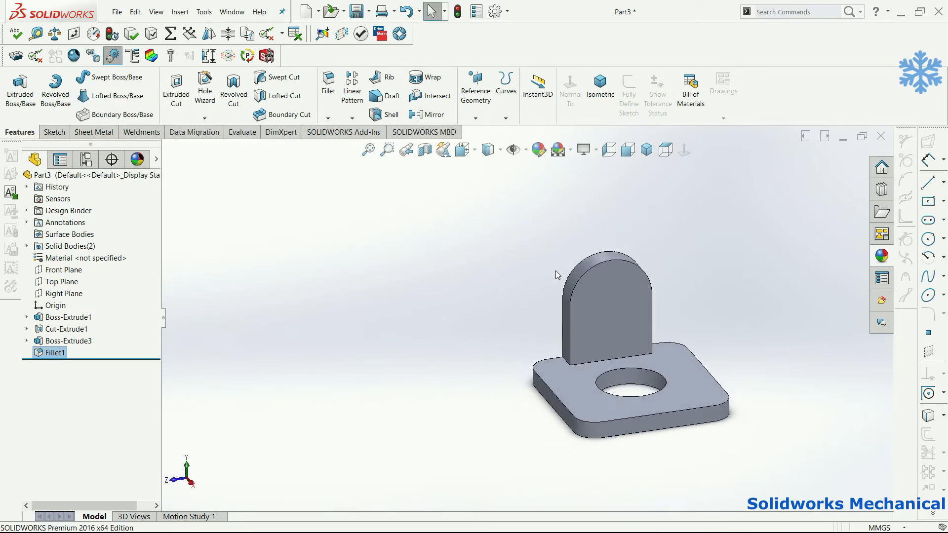
pyautogui.click(176, 94)
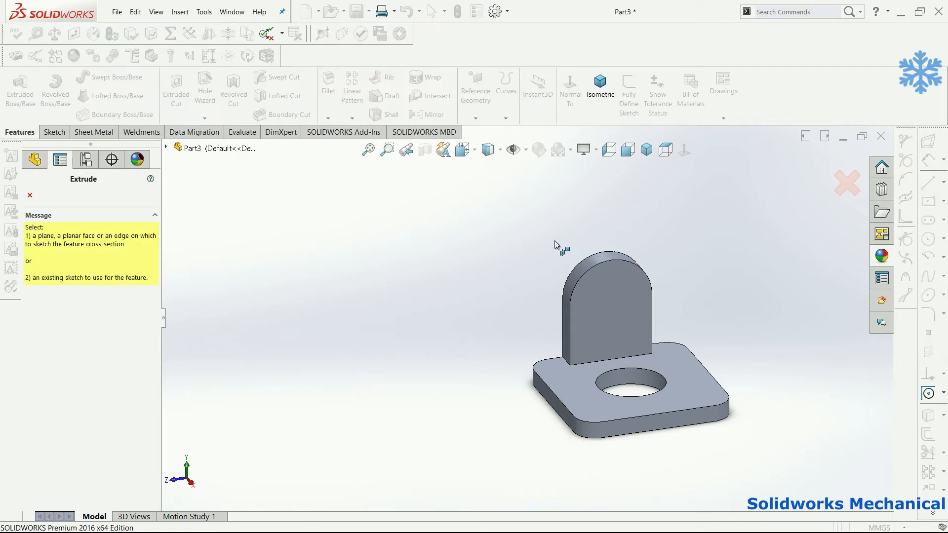
pyautogui.click(610, 306)
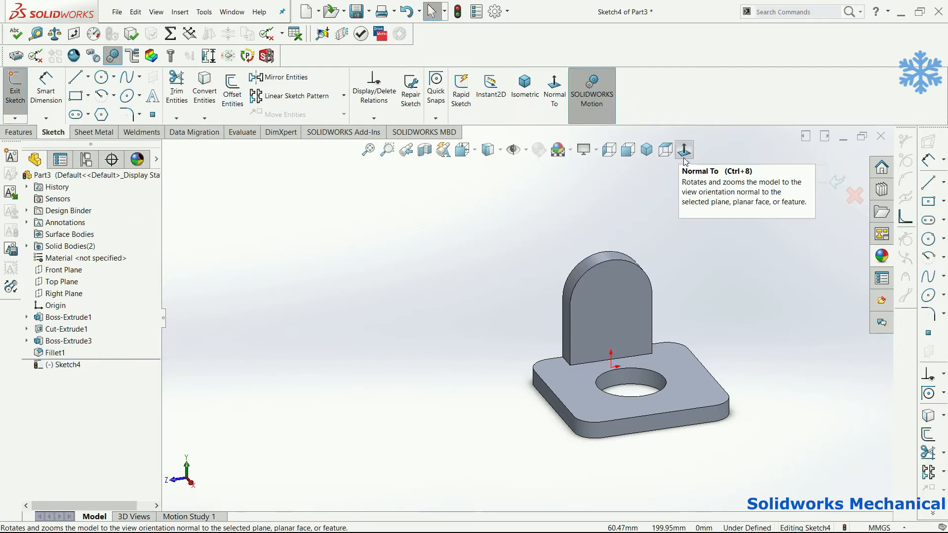
pyautogui.click(555, 89)
pyautogui.moveTo(622, 297); pyautogui.dragTo(649, 298, button='right')
pyautogui.scroll(-4, 511, 307)
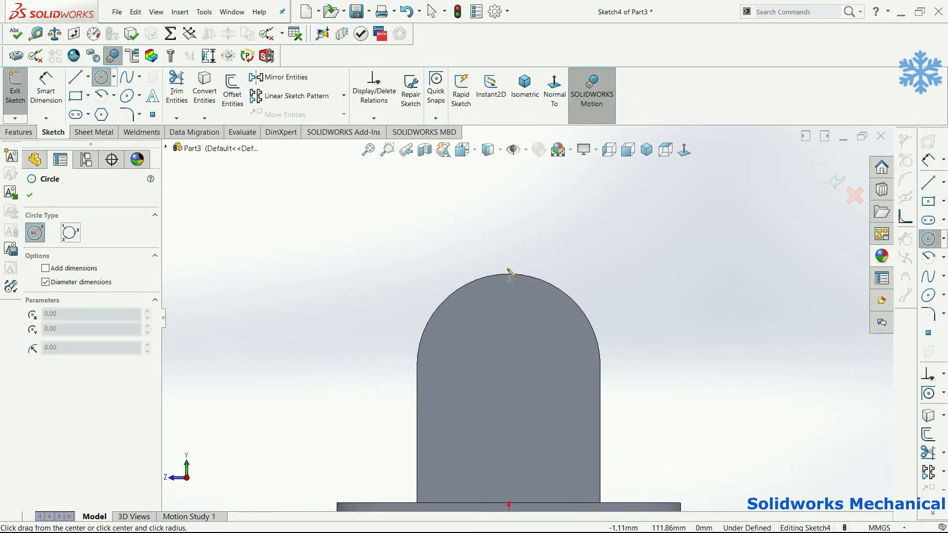
pyautogui.click(508, 341)
pyautogui.click(542, 306)
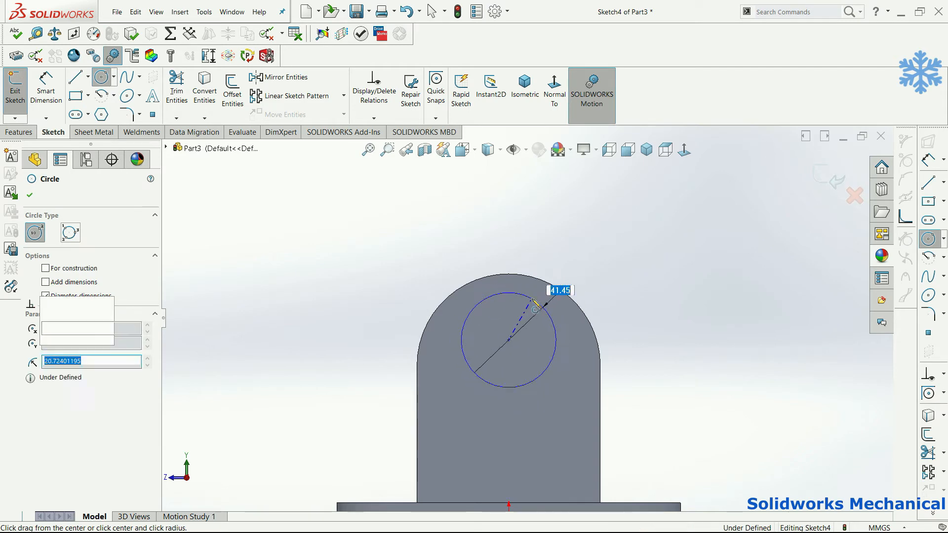
# Dimension the circle's diameter at 40 mm
pyautogui.moveTo(542, 305); pyautogui.dragTo(544, 275, button='right')
pyautogui.click(542, 305)
pyautogui.click(567, 260)
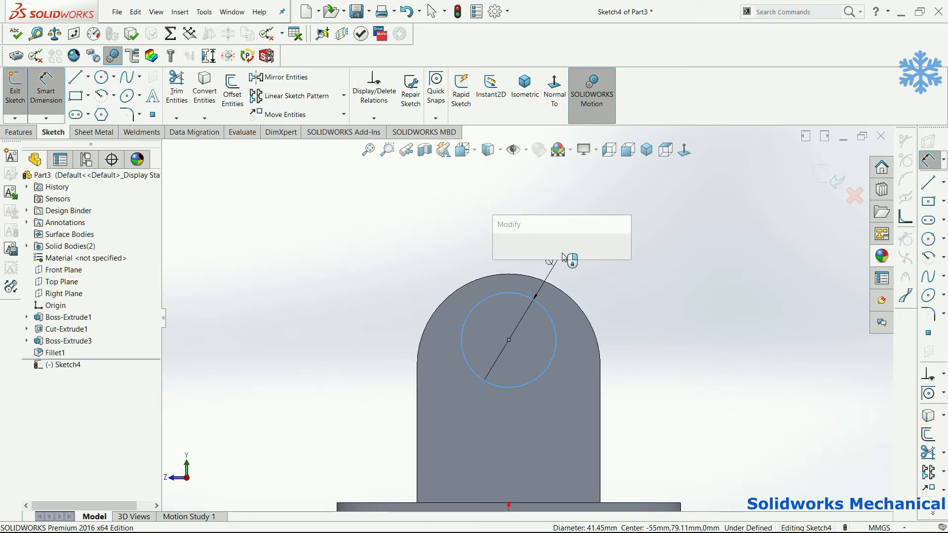
pyautogui.write('40')
pyautogui.press('Return')
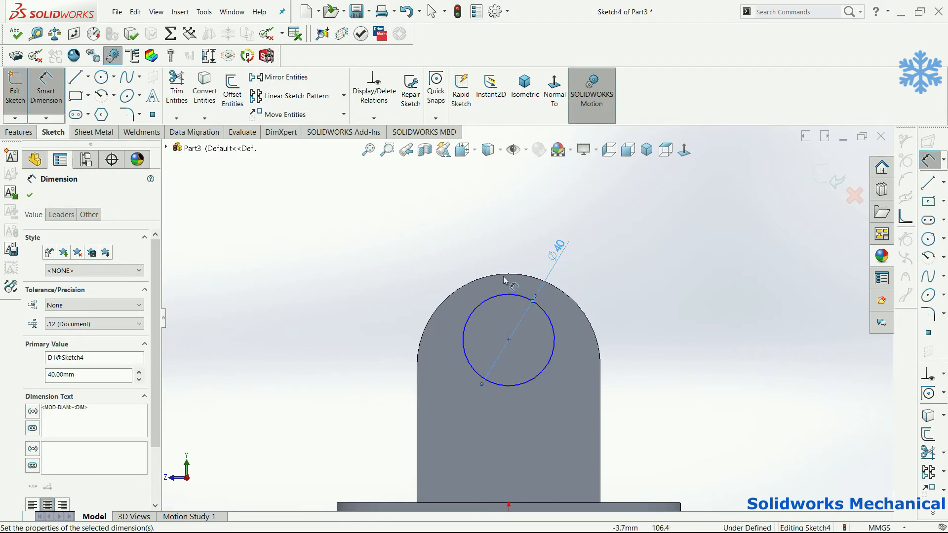
# Dimension the circle's centre 70 mm above the upright plate's bottom edge
pyautogui.scroll(3, 526, 319)
pyautogui.click(543, 447)
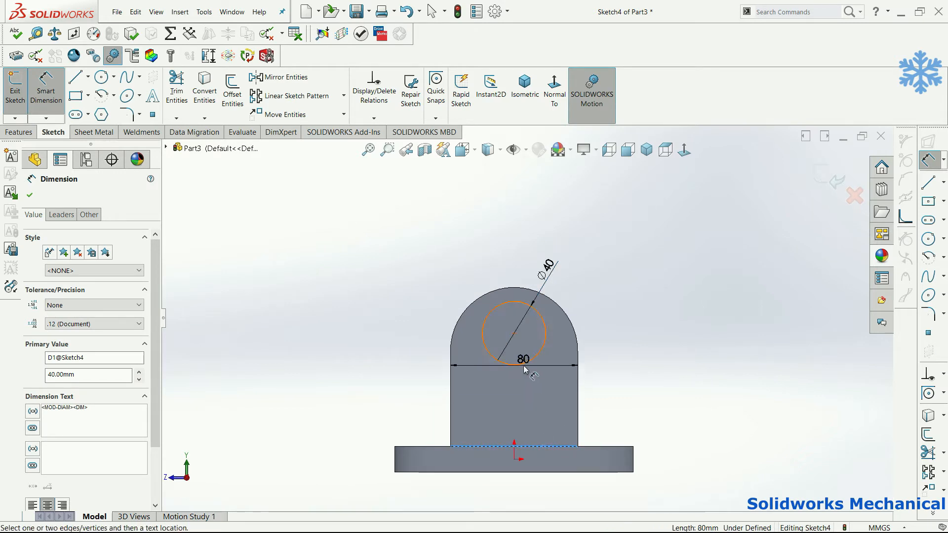
pyautogui.click(523, 366)
pyautogui.click(645, 391)
pyautogui.press('Return')
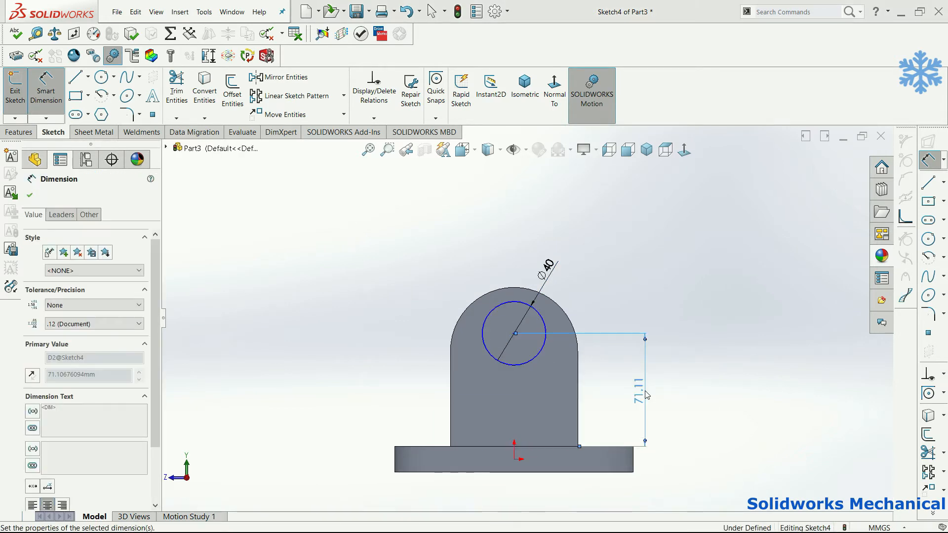
pyautogui.scroll(-2, 495, 312)
pyautogui.press('Escape')
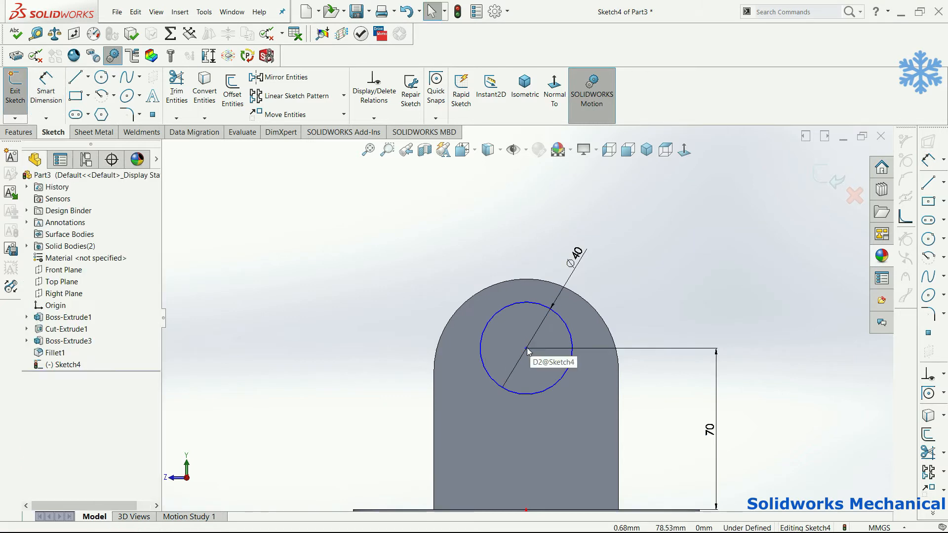
# Add a Vertical relation between the circle's centre and the origin
pyautogui.click(526, 348)
pyautogui.scroll(3, 531, 397)
pyautogui.keyDown('ctrl'); pyautogui.click(526, 440); pyautogui.keyUp('ctrl')
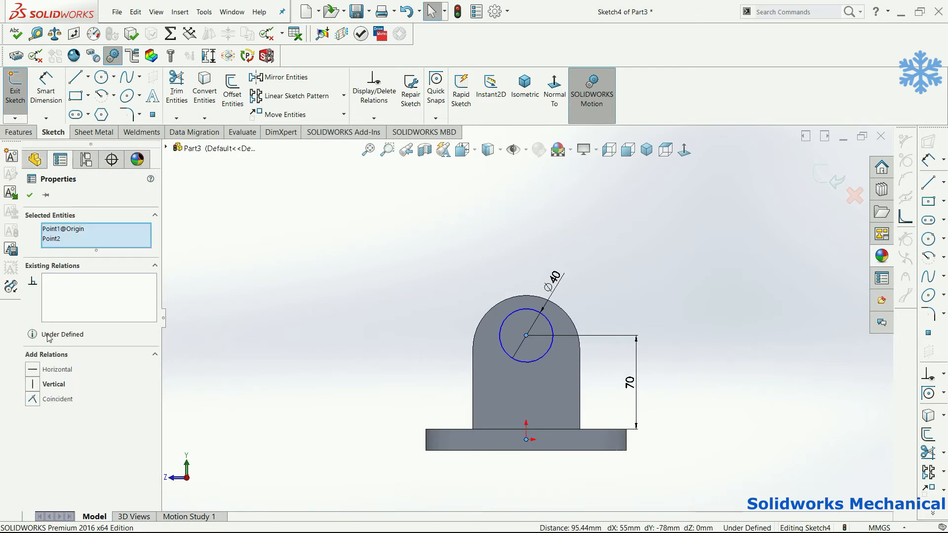
pyautogui.click(53, 388)
pyautogui.scroll(3, 393, 339)
pyautogui.press('Escape')
# Extrude-cut the circle through the upright plate with a blind depth of 100 mm
pyautogui.moveTo(393, 339); pyautogui.dragTo(444, 384, button='middle')
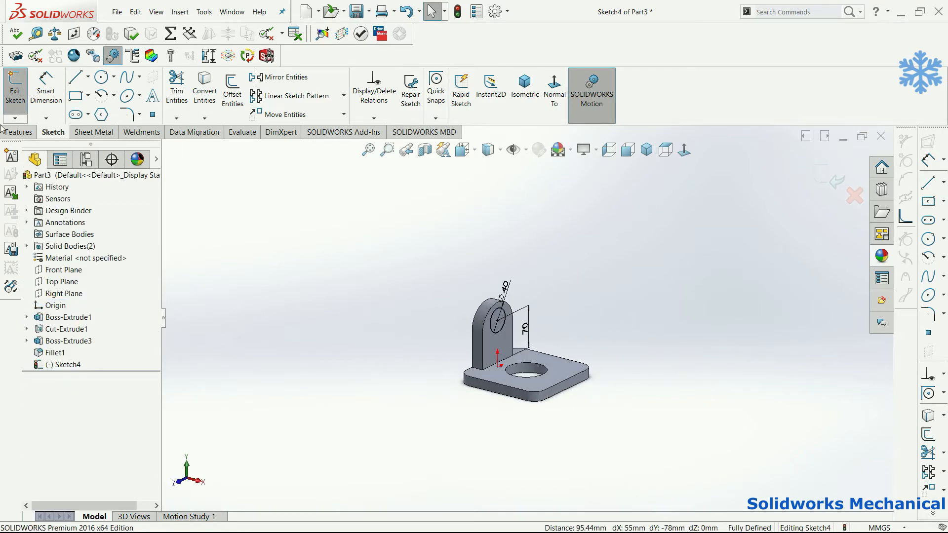
pyautogui.click(18, 132)
pyautogui.click(176, 91)
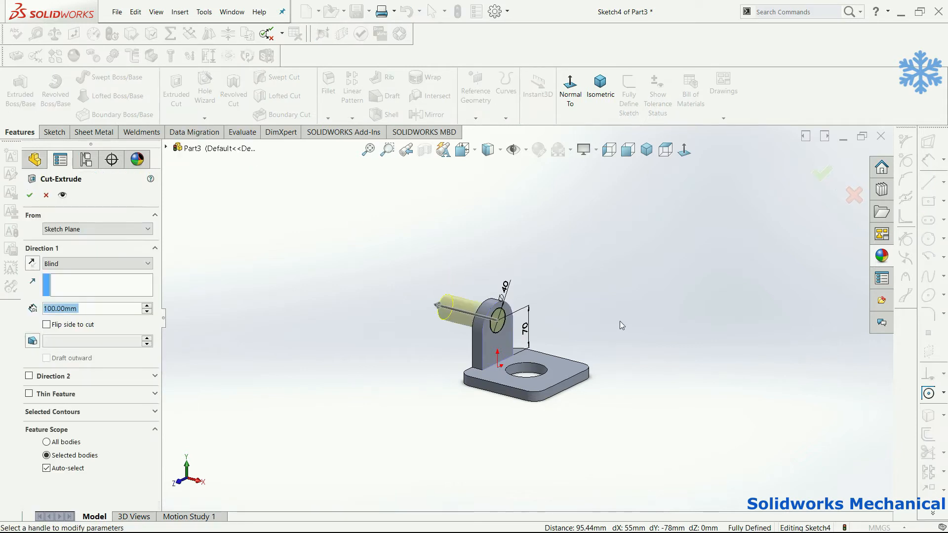
pyautogui.click(821, 173)
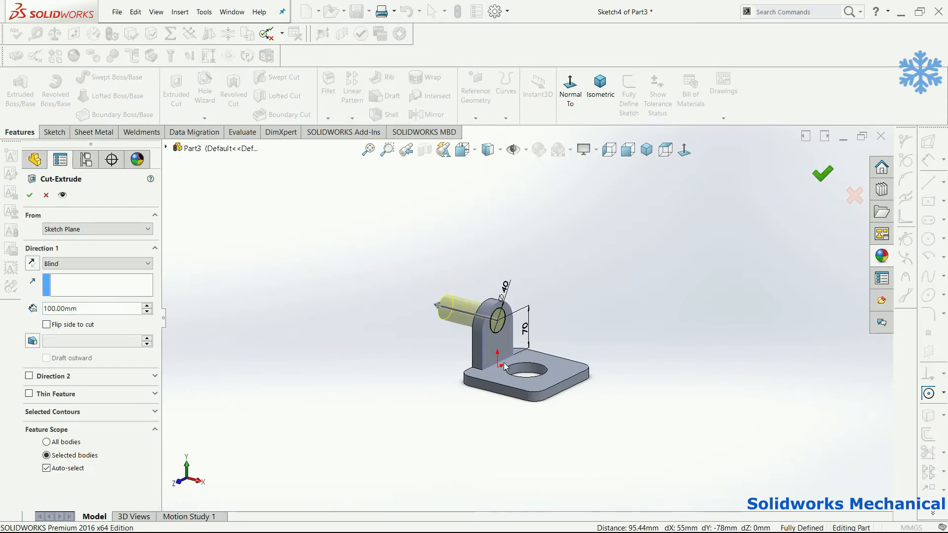
# Show the reference planes and mirror the upright plate's extrusion, fillet and hole cut about the Right Plane
pyautogui.moveTo(503, 368); pyautogui.dragTo(503, 416, button='middle')
pyautogui.scroll(1, 529, 330)
pyautogui.moveTo(528, 331); pyautogui.dragTo(503, 319, button='middle')
pyautogui.keyDown('ctrl'); pyautogui.click(54, 352); pyautogui.keyUp('ctrl')
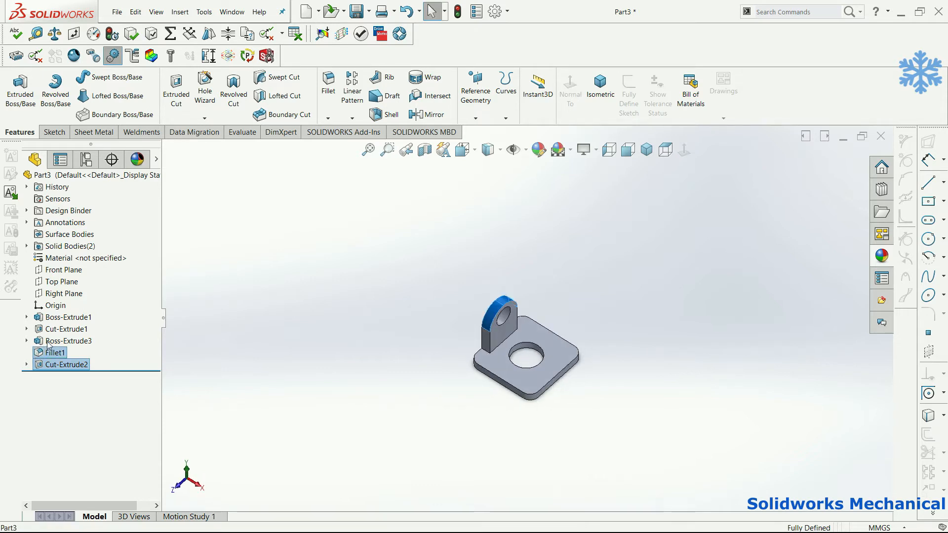
pyautogui.keyDown('ctrl'); pyautogui.click(65, 340); pyautogui.keyUp('ctrl')
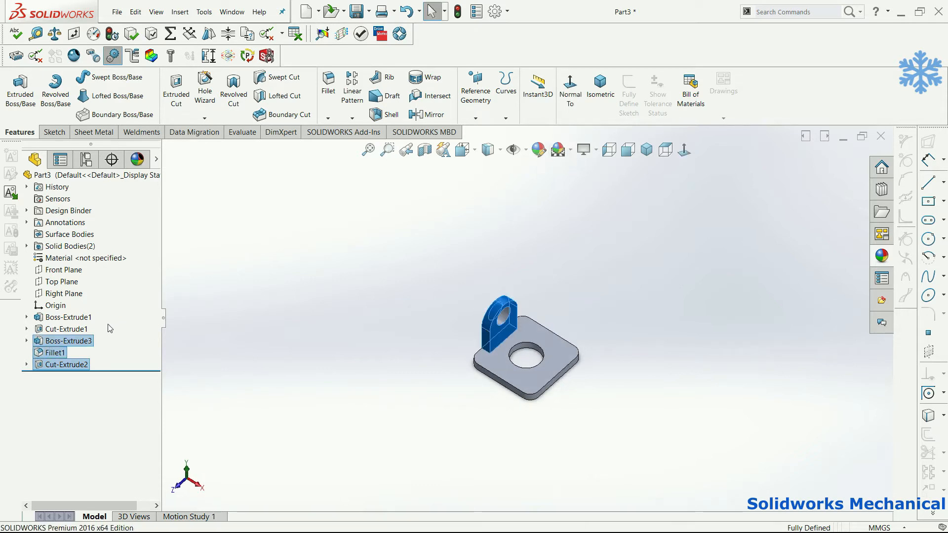
pyautogui.click(513, 150)
pyautogui.click(513, 169)
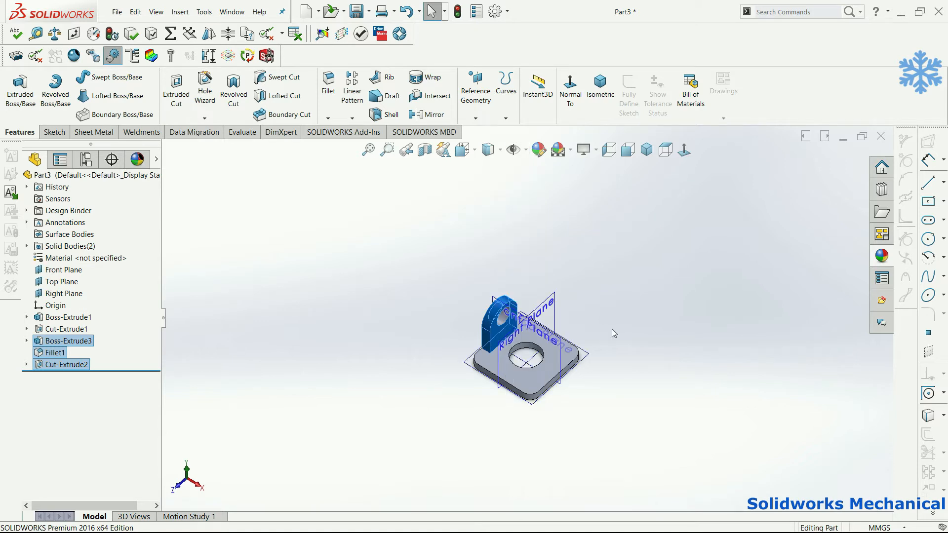
pyautogui.scroll(-3, 620, 332)
pyautogui.click(351, 118)
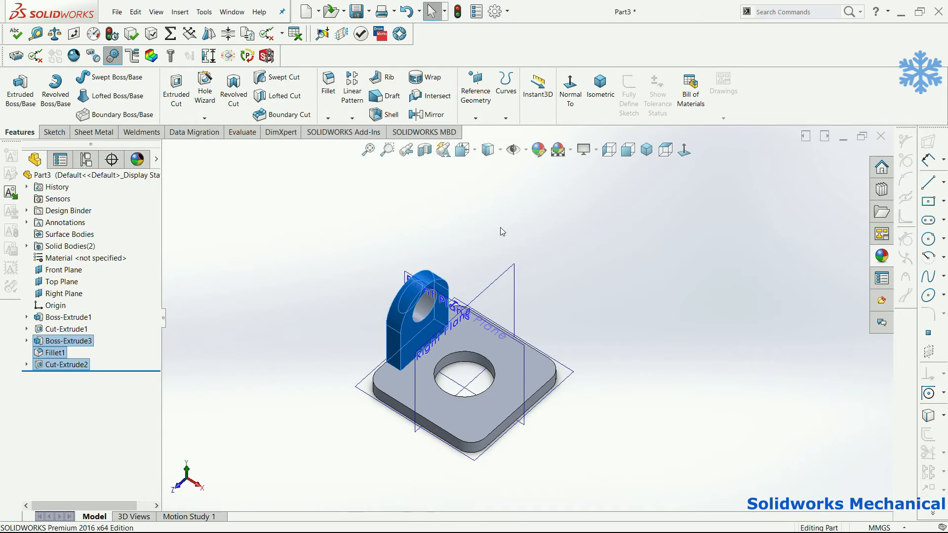
pyautogui.click(512, 273)
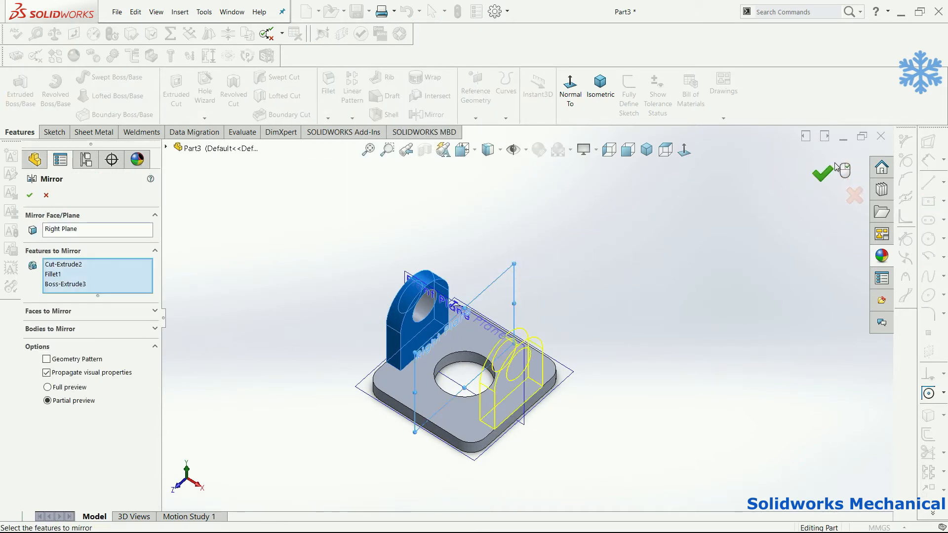
pyautogui.rightClick(746, 291)
pyautogui.click(99, 359)
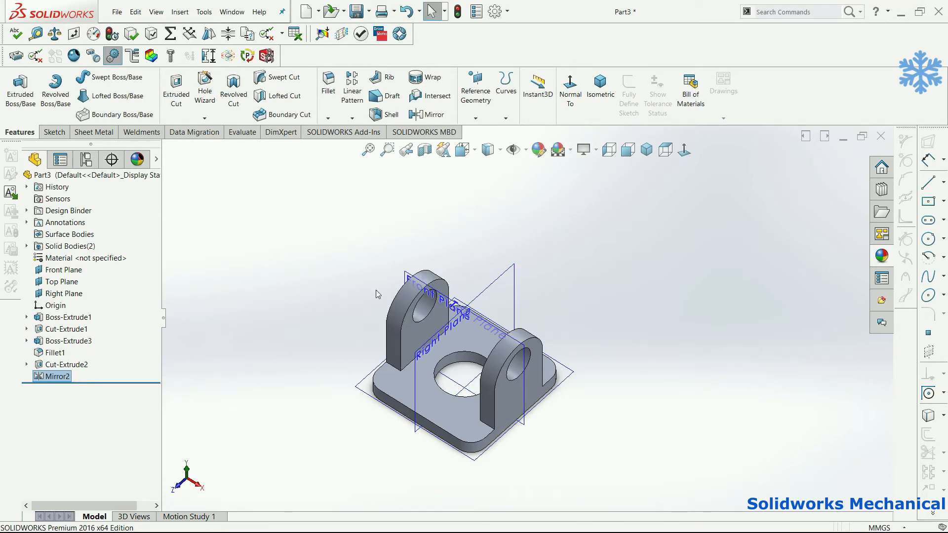
# Start a cut sketch on the base plate's top face and draw a circle about 25 mm in diameter near its back-left corner
pyautogui.moveTo(547, 312); pyautogui.dragTo(604, 390, button='middle')
pyautogui.click(684, 150)
pyautogui.click(478, 298)
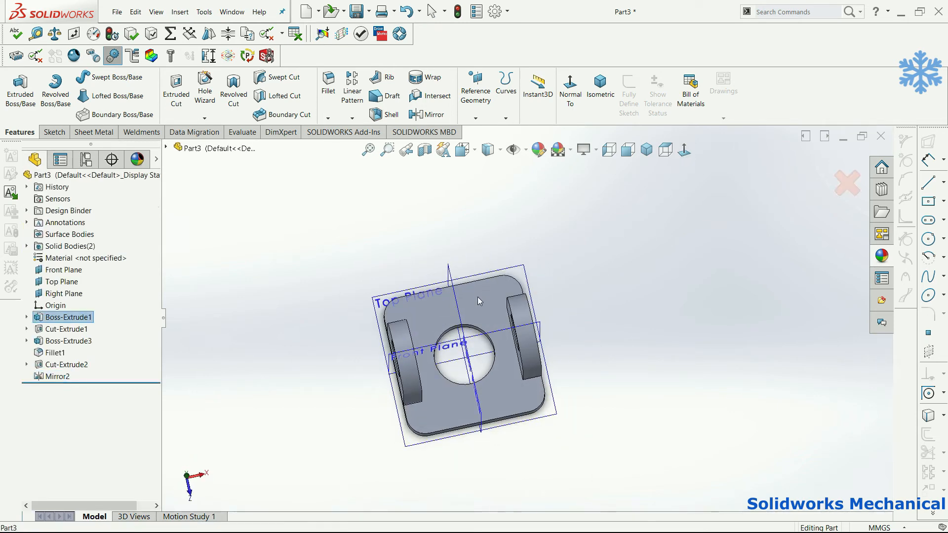
pyautogui.scroll(-3, 473, 374)
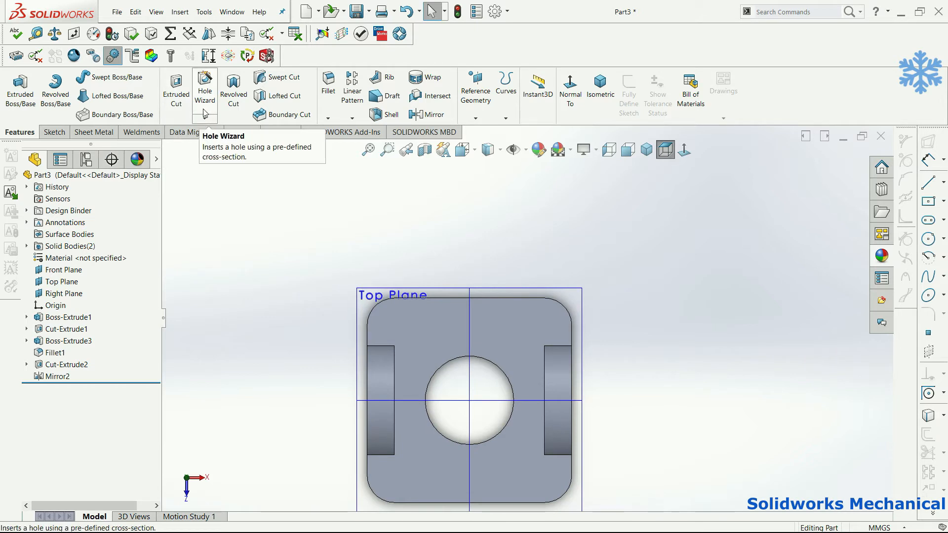
pyautogui.click(176, 90)
pyautogui.click(434, 320)
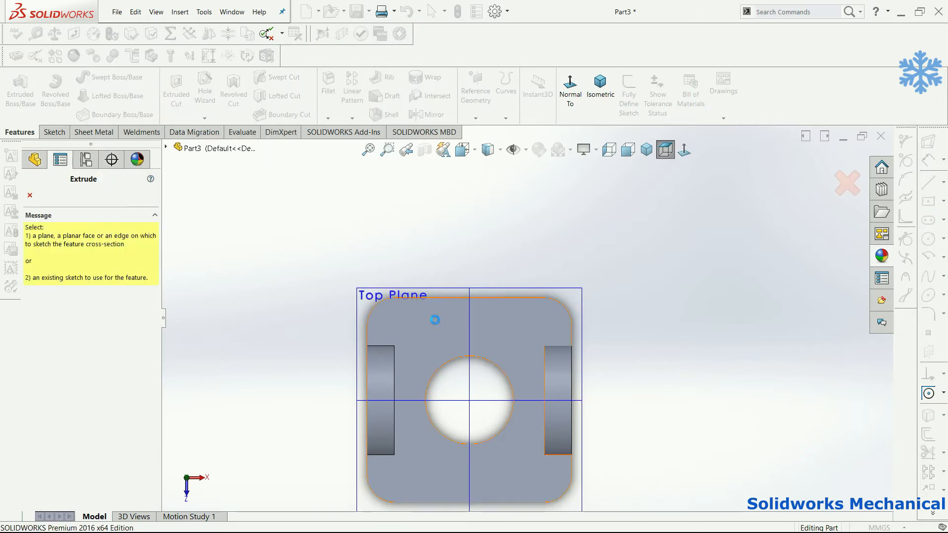
pyautogui.click(102, 79)
pyautogui.click(102, 79)
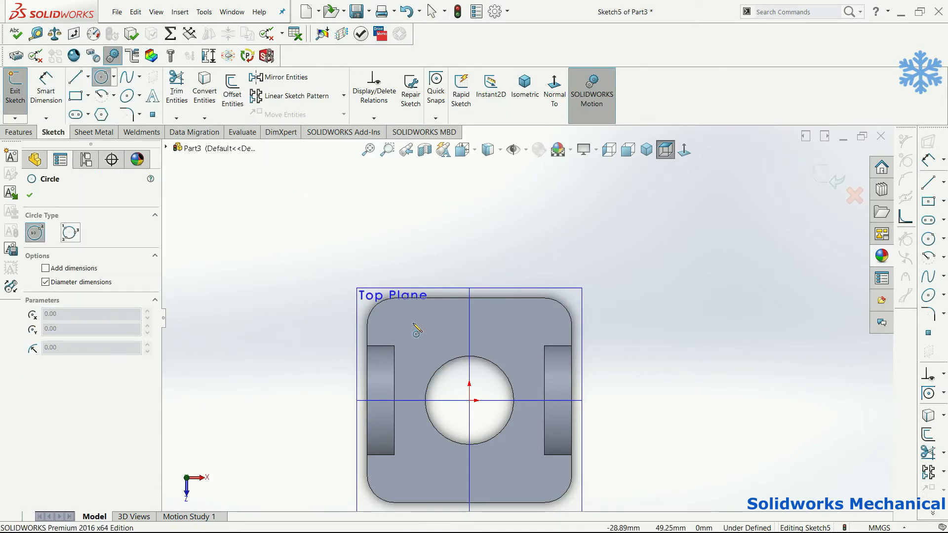
pyautogui.click(392, 320)
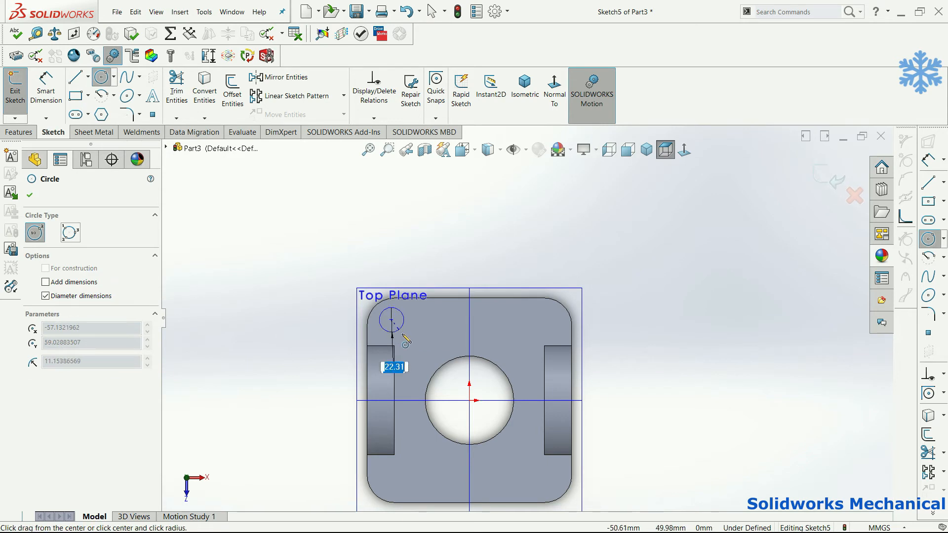
pyautogui.click(406, 339)
# Sketch a second circle about 28 mm in diameter near the base plate's front-left corner, in line with the first circle's centre
pyautogui.scroll(3, 448, 428)
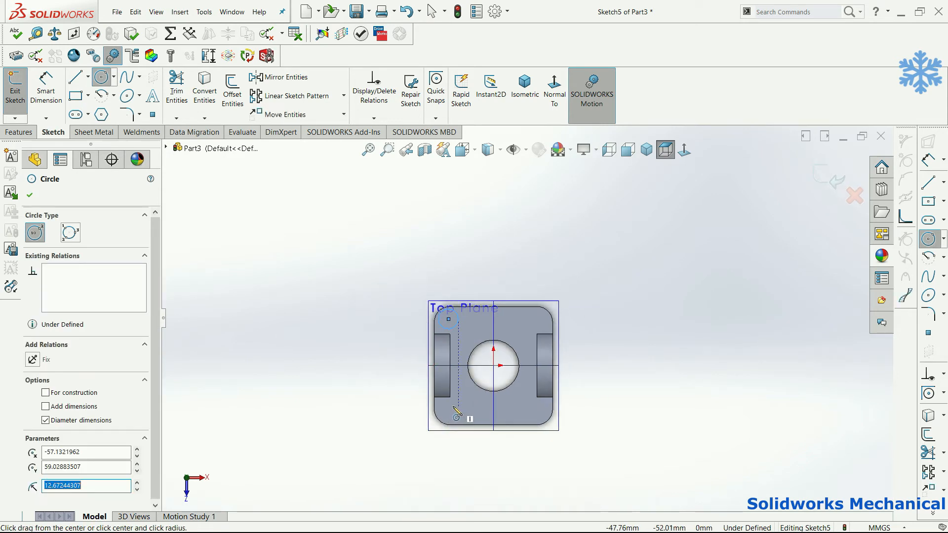
pyautogui.click(448, 410)
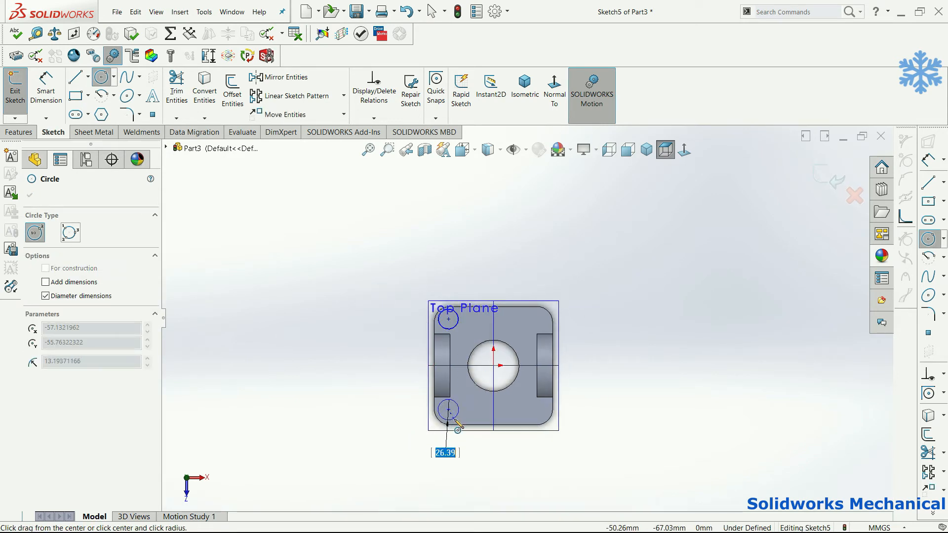
pyautogui.click(455, 420)
# Dimension the front-left circle's diameter and set it to 18 mm
pyautogui.moveTo(475, 469); pyautogui.dragTo(472, 428, button='right')
pyautogui.click(458, 409)
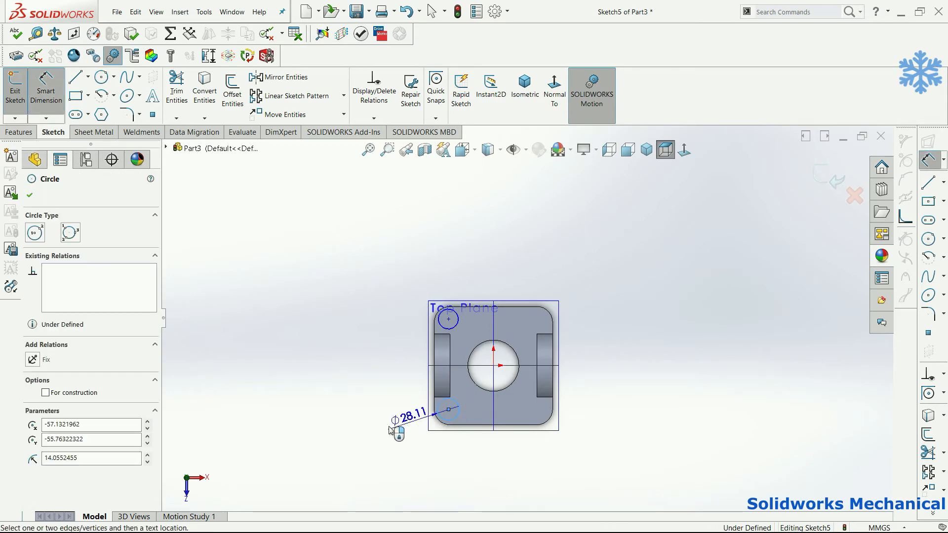
pyautogui.click(392, 423)
pyautogui.write('2')
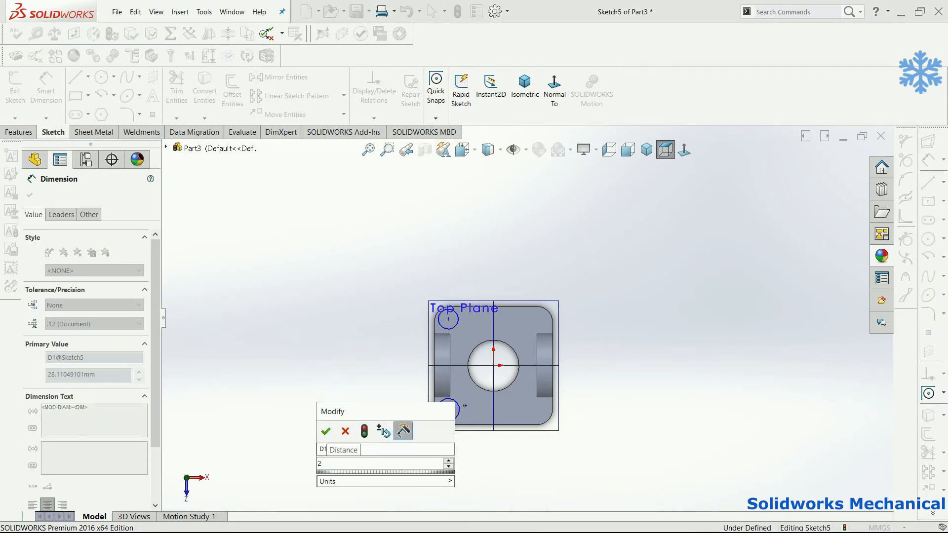
pyautogui.press('BackSpace')
pyautogui.write('18')
pyautogui.press('Return')
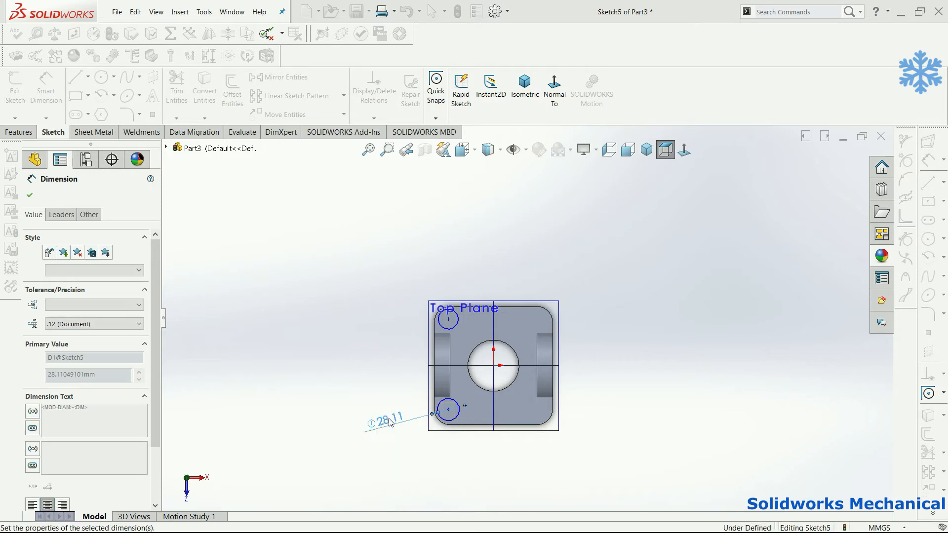
# Dimension the back-left circle's diameter and set it to 18 mm
pyautogui.scroll(-2, 449, 327)
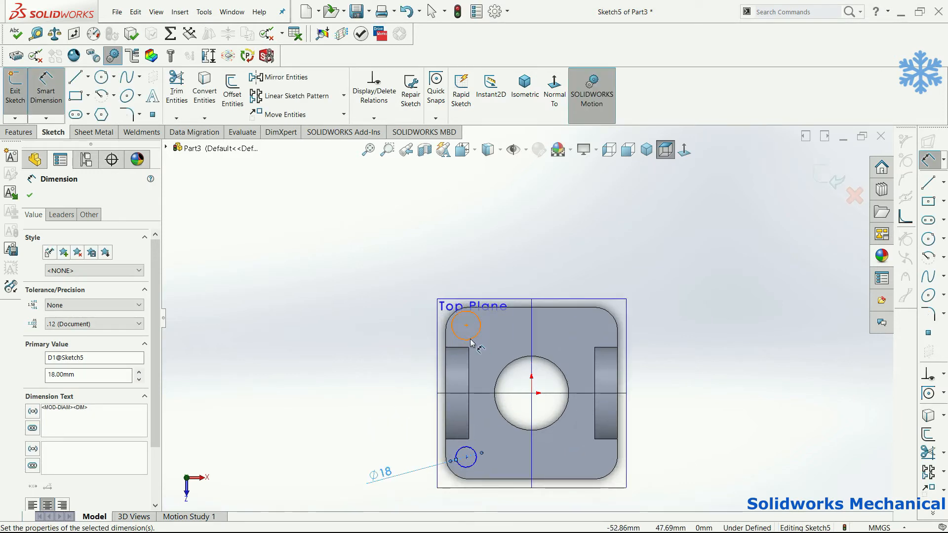
pyautogui.click(471, 340)
pyautogui.click(409, 333)
pyautogui.write('18')
pyautogui.press('Return')
pyautogui.press('Escape')
# Add a vertical relation between the centres of the two corner circles
pyautogui.click(466, 326)
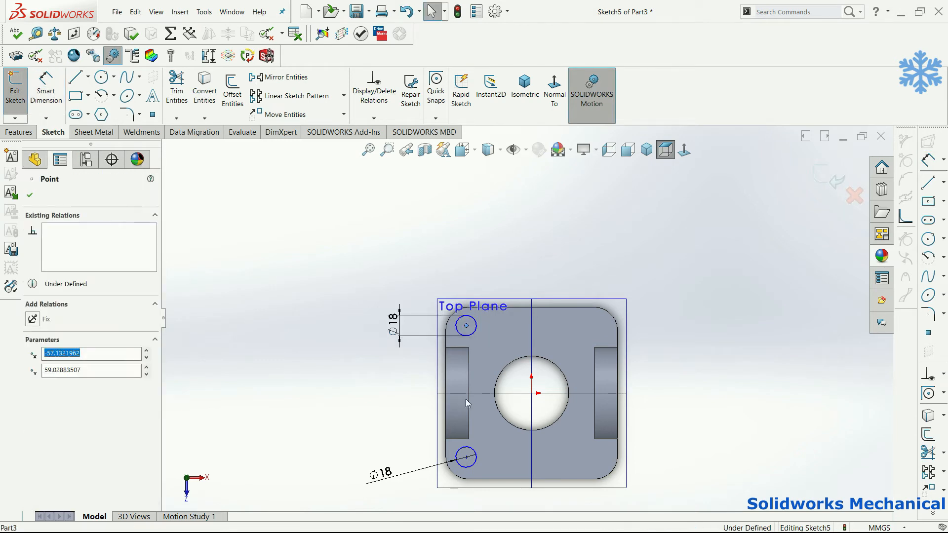
pyautogui.click(465, 461)
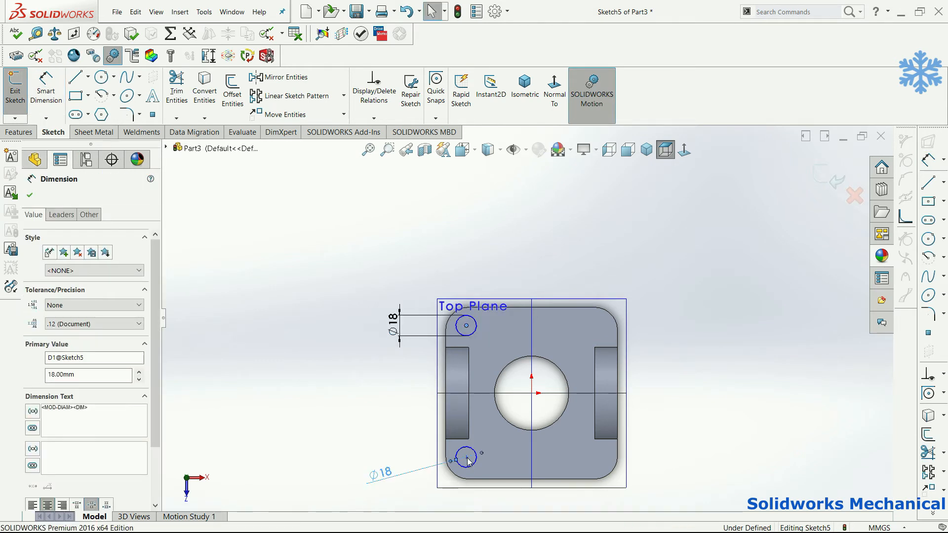
pyautogui.keyDown('ctrl'); pyautogui.click(467, 458); pyautogui.keyUp('ctrl')
pyautogui.keyDown('ctrl'); pyautogui.click(383, 475); pyautogui.keyUp('ctrl')
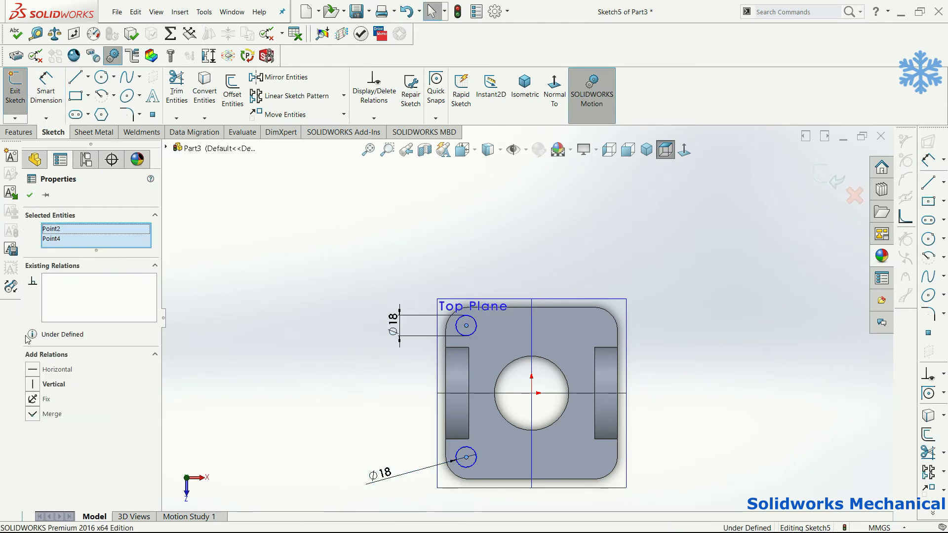
pyautogui.click(318, 357)
# Dimension the horizontal distance from the back-left circle's centre to the Right Plane as 55 mm
pyautogui.moveTo(426, 286); pyautogui.dragTo(430, 251, button='right')
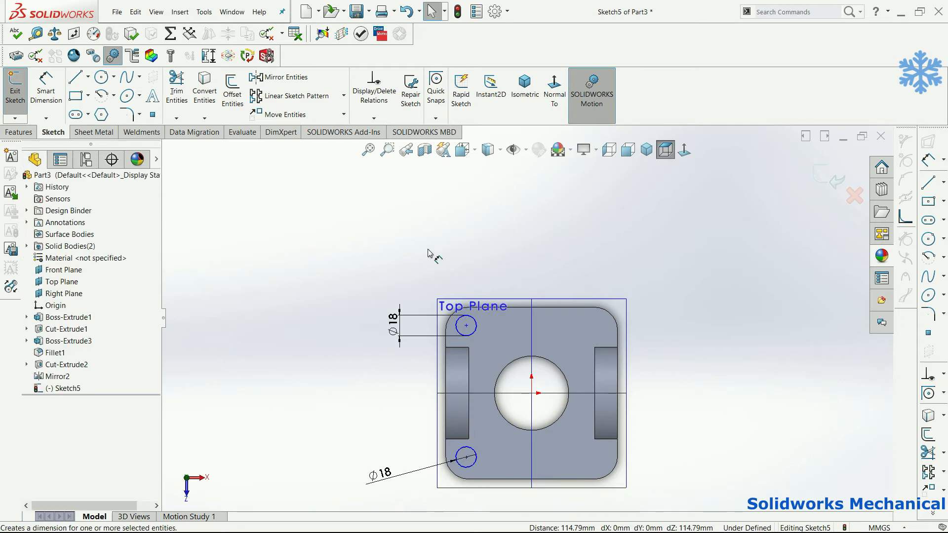
pyautogui.click(466, 326)
pyautogui.click(514, 218)
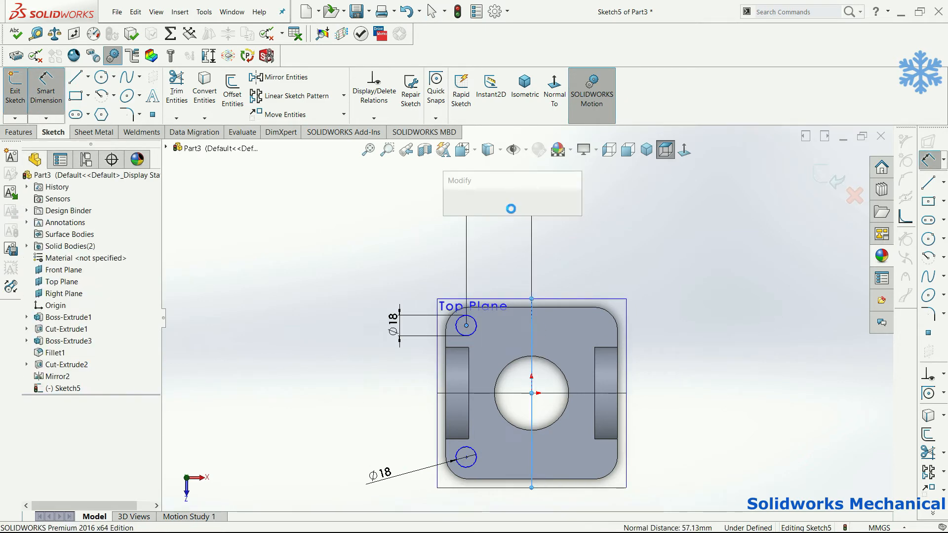
pyautogui.write('55')
pyautogui.press('Return')
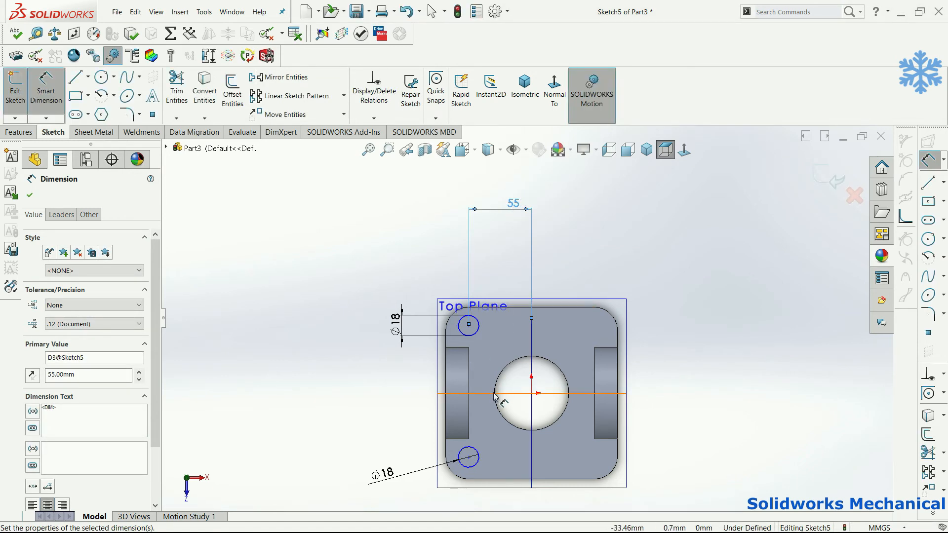
# Dimension the distance from the back-left circle's centre to the Front Plane as 60 mm
pyautogui.click(494, 393)
pyautogui.click(468, 326)
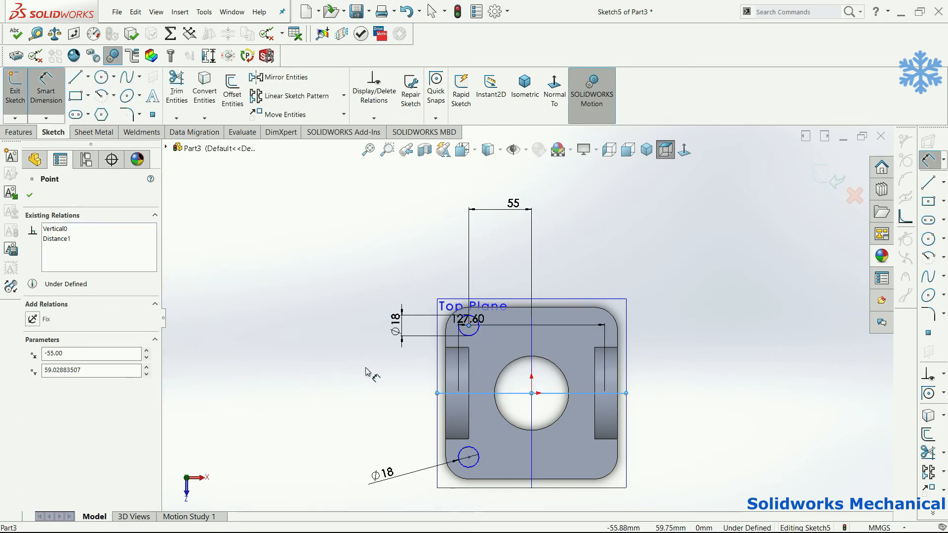
pyautogui.click(364, 371)
pyautogui.write('60')
pyautogui.press('Return')
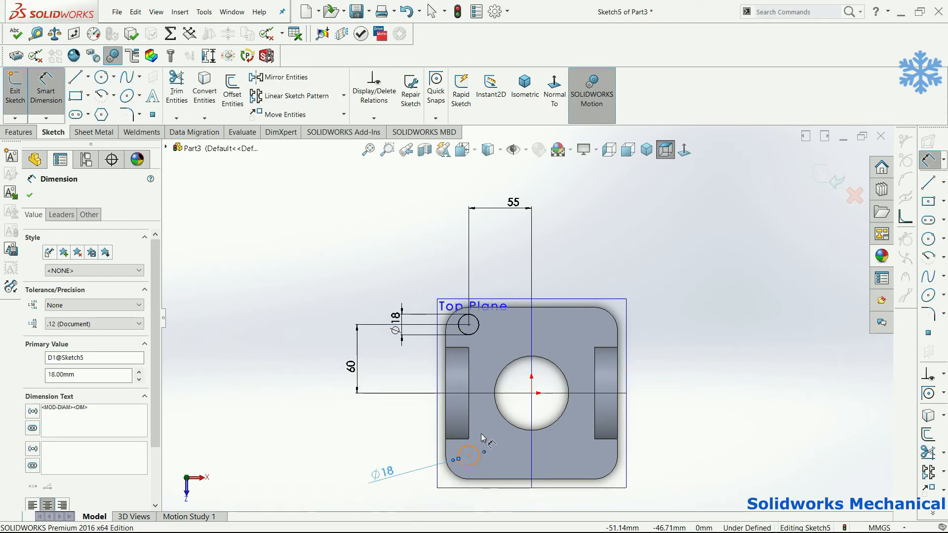
# Dimension the distance from the front-left circle's centre to the Front Plane as 60 mm
pyautogui.click(477, 448)
pyautogui.click(495, 394)
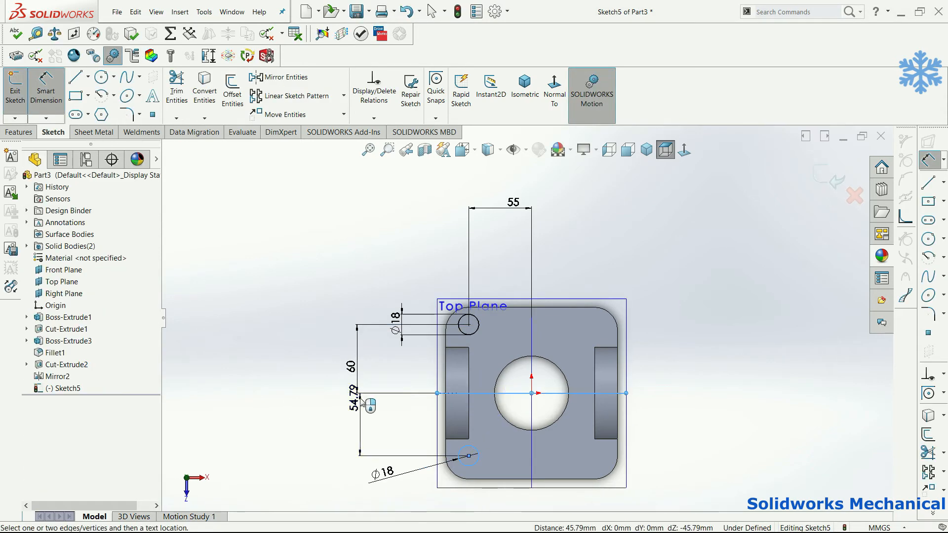
pyautogui.click(360, 401)
pyautogui.write('60')
pyautogui.press('Return')
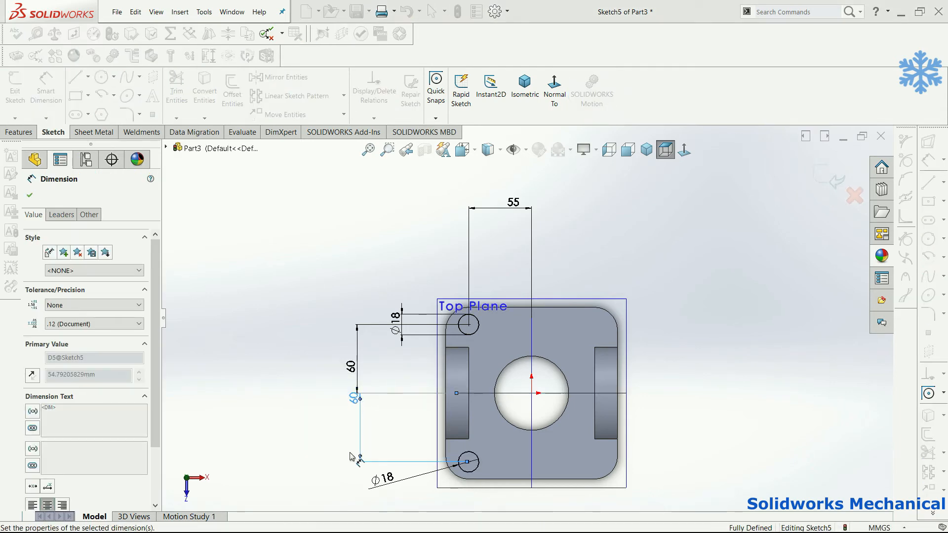
pyautogui.press('Escape')
# Extrude-cut the two corner circles through the base plate
pyautogui.scroll(5, 507, 382)
pyautogui.moveTo(506, 384); pyautogui.dragTo(495, 330, button='middle')
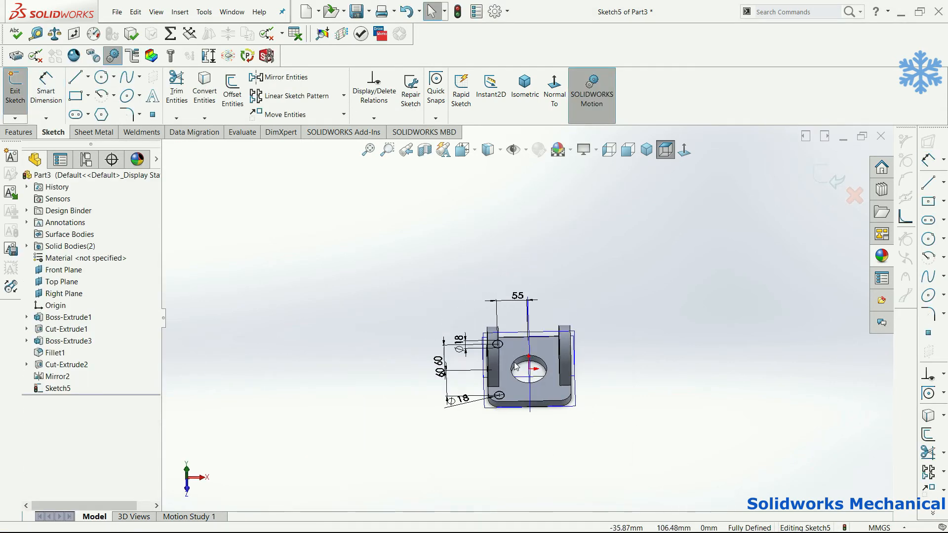
pyautogui.scroll(-4, 495, 328)
pyautogui.click(19, 131)
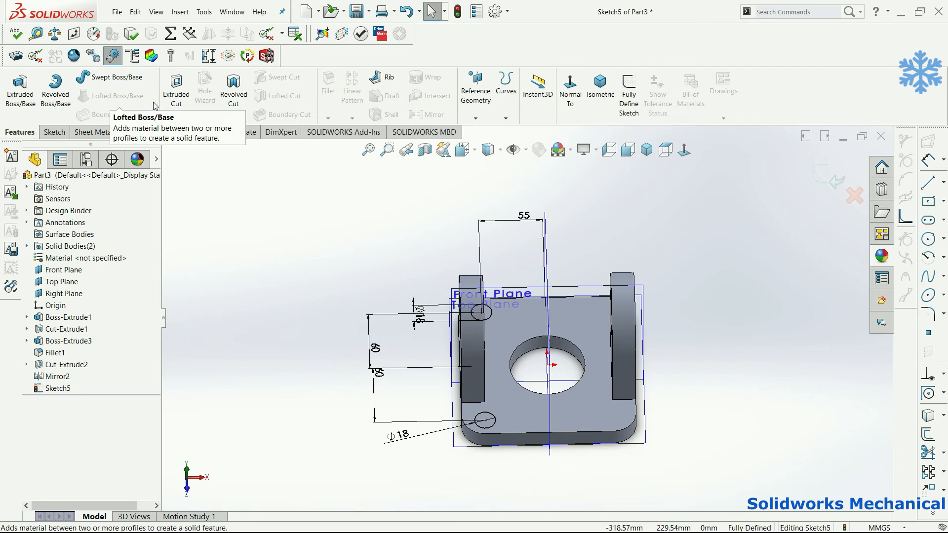
pyautogui.click(176, 94)
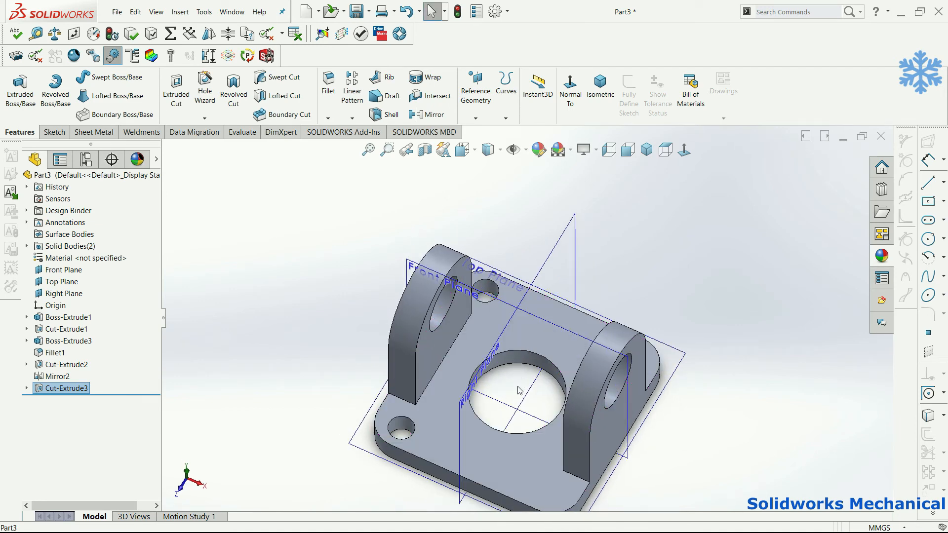
pyautogui.moveTo(558, 418); pyautogui.dragTo(264, 439, button='middle')
# Mirror the two-hole corner cut about the Right Plane to the other side of the base plate
pyautogui.click(74, 388)
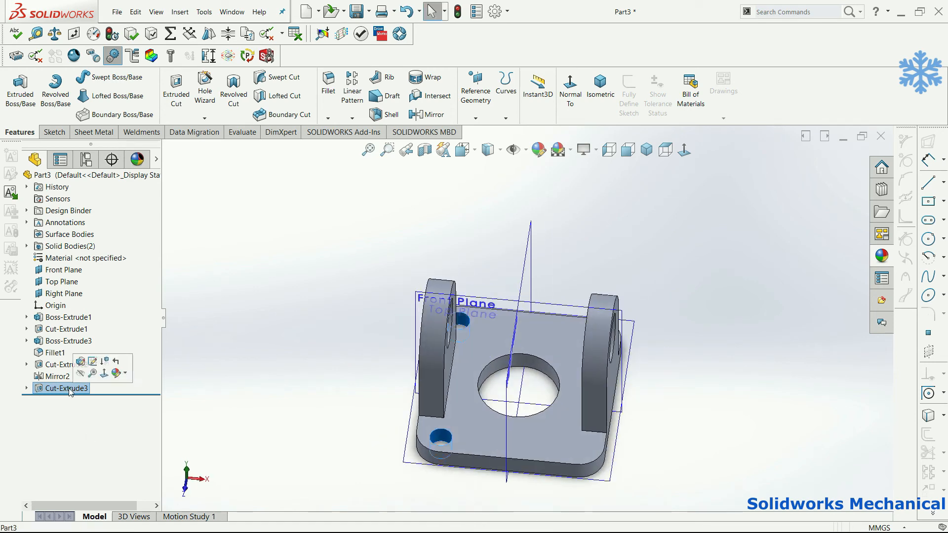
pyautogui.scroll(3, 455, 264)
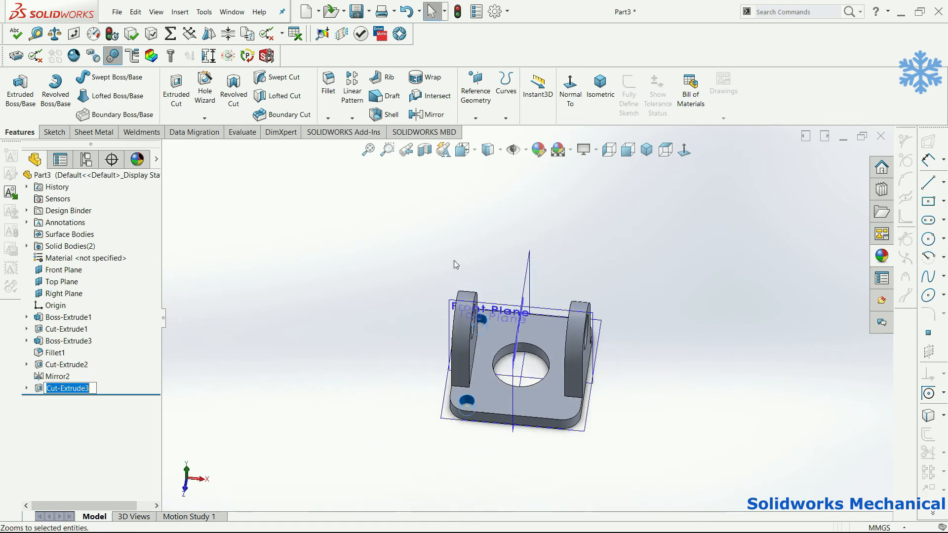
pyautogui.click(352, 118)
pyautogui.click(377, 155)
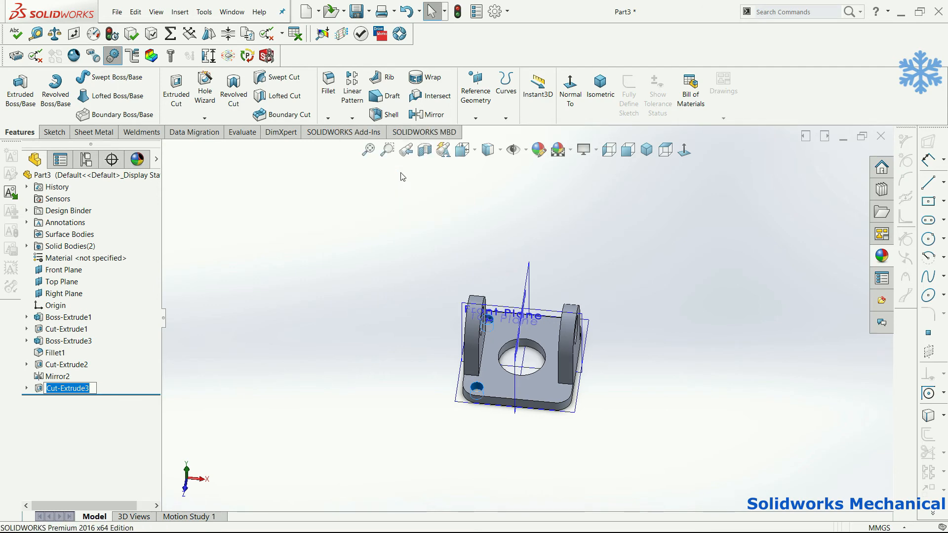
pyautogui.moveTo(554, 269); pyautogui.dragTo(506, 296, button='middle')
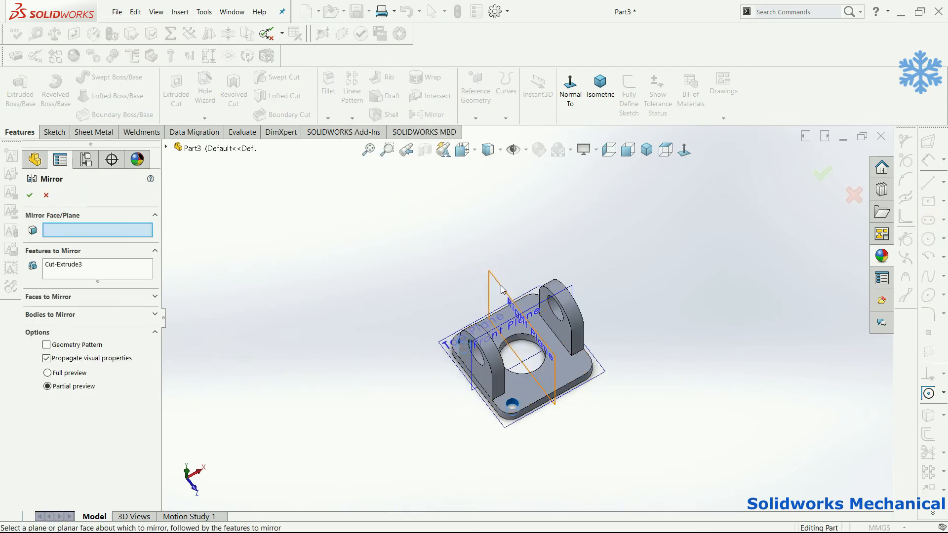
pyautogui.click(499, 287)
pyautogui.moveTo(681, 325); pyautogui.dragTo(430, 286, button='middle')
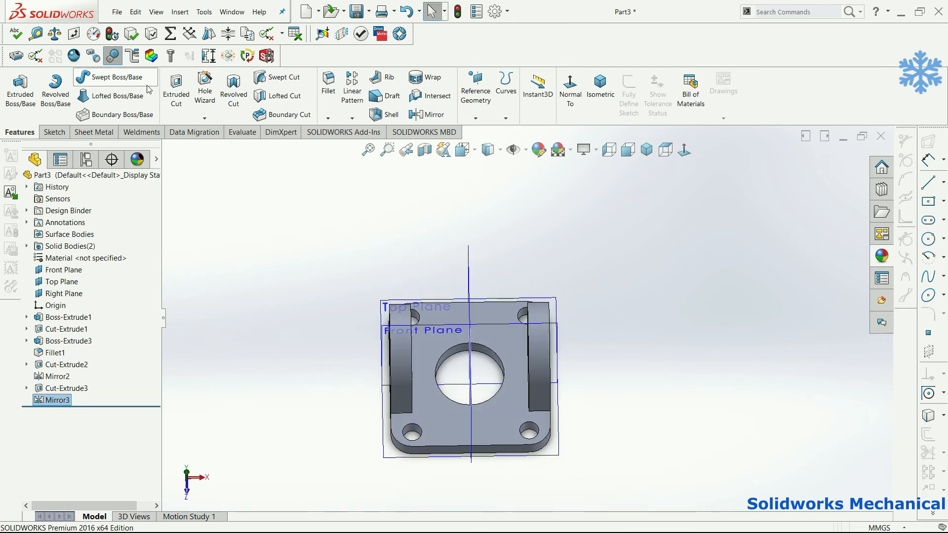
# Start a cut sketch on the base plate's top face and draw a horizontal straight slot about 55 mm long and 18 mm wide near its back edge
pyautogui.click(185, 118)
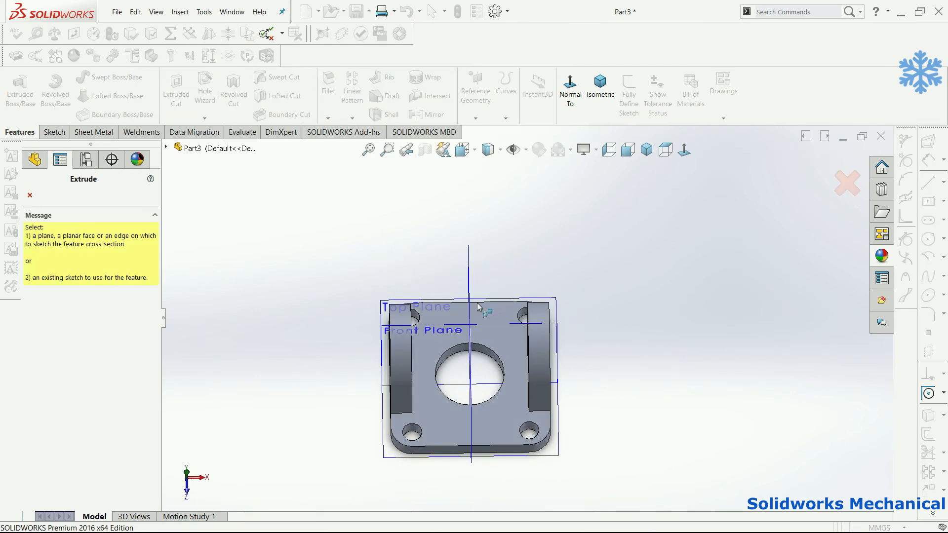
pyautogui.click(489, 316)
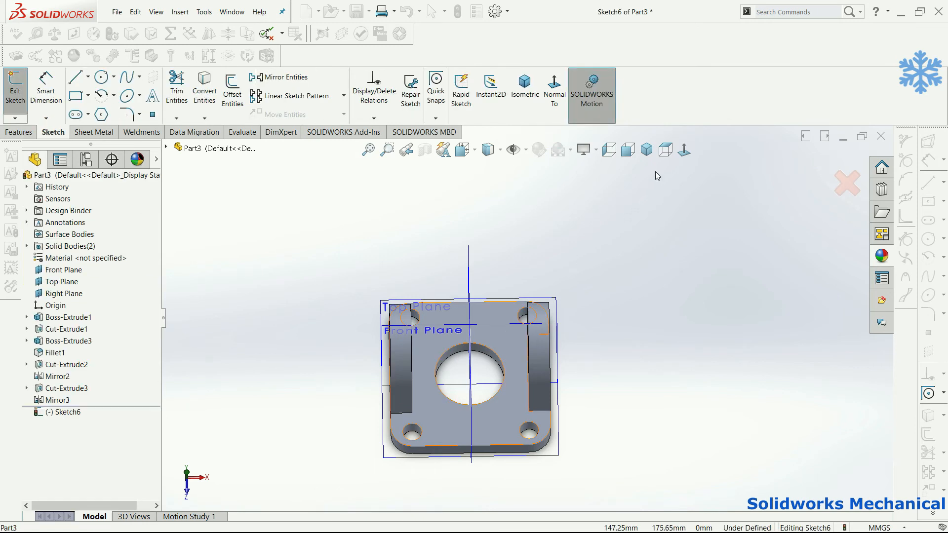
pyautogui.click(684, 150)
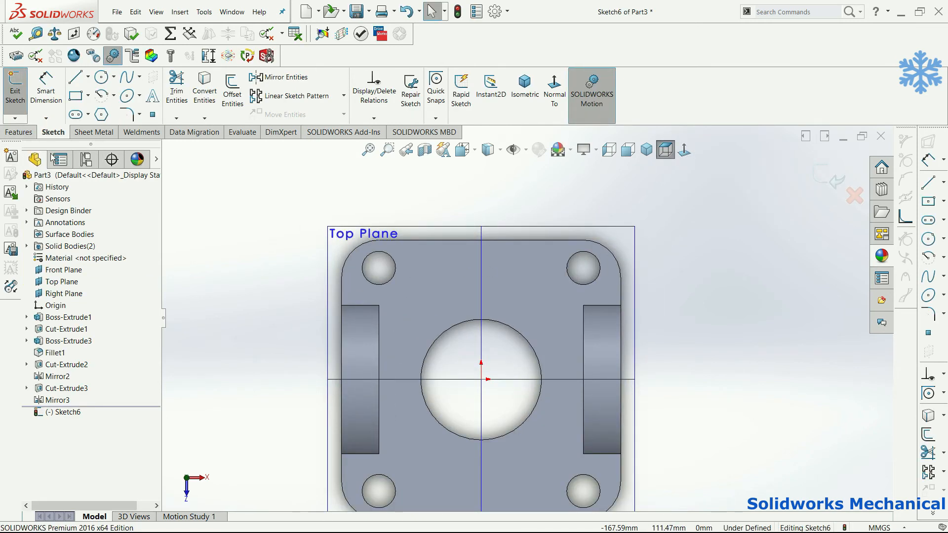
pyautogui.click(86, 122)
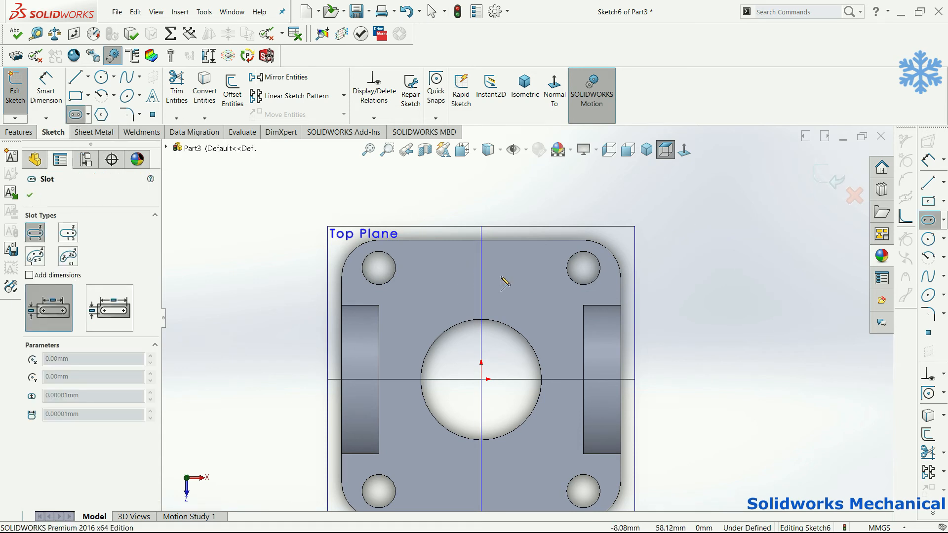
pyautogui.click(527, 272)
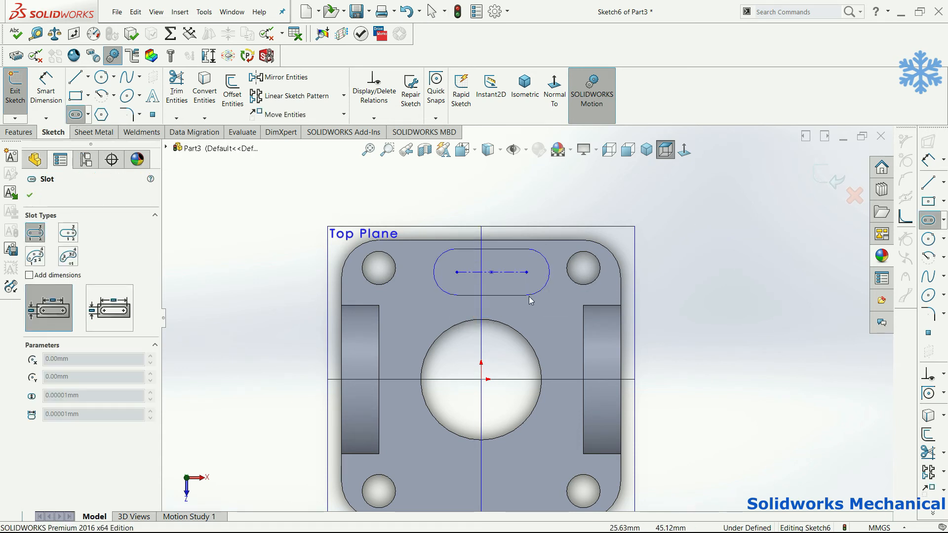
pyautogui.click(528, 289)
# Dimension the slot's left end 25 mm horizontally from the origin
pyautogui.moveTo(561, 372); pyautogui.dragTo(558, 331, button='right')
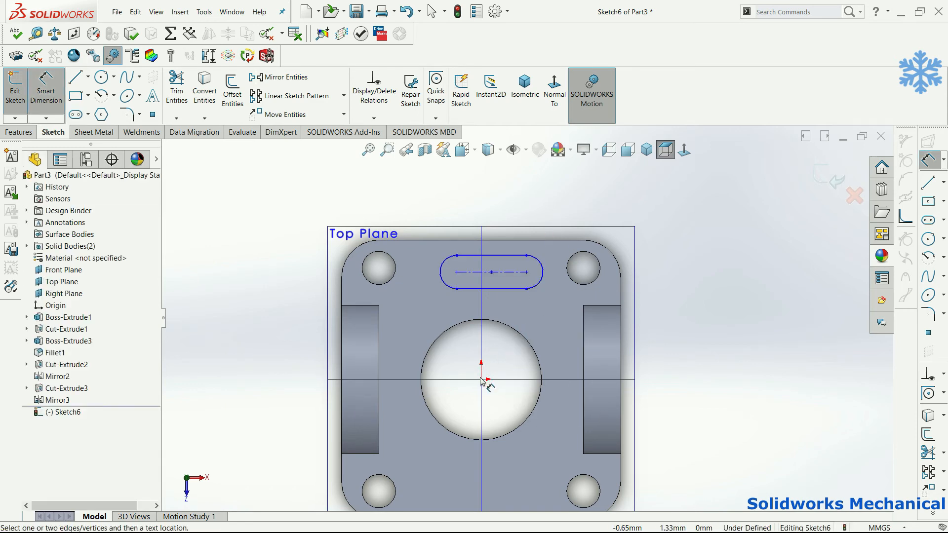
pyautogui.click(441, 271)
pyautogui.click(461, 205)
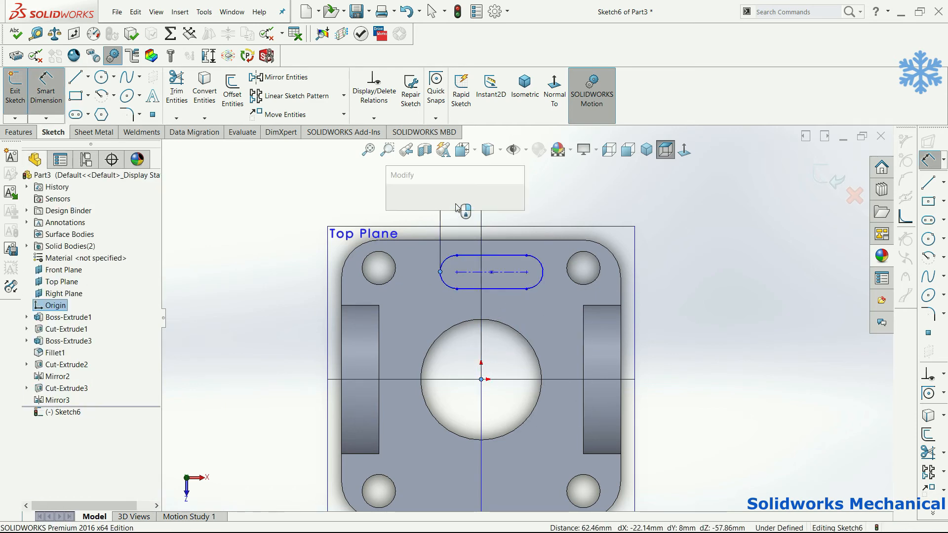
pyautogui.write('25')
pyautogui.press('Return')
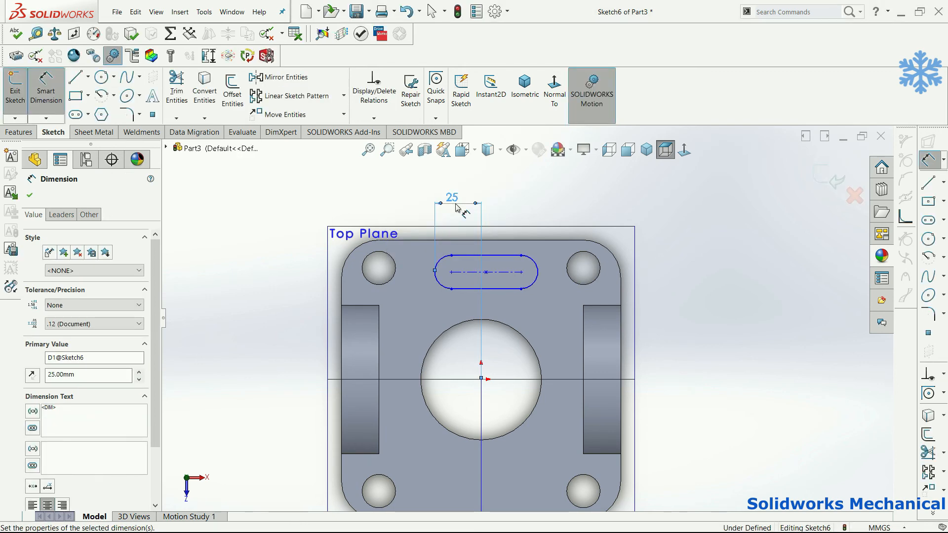
# Dimension the slot's right end 25 mm horizontally from the origin
pyautogui.click(488, 399)
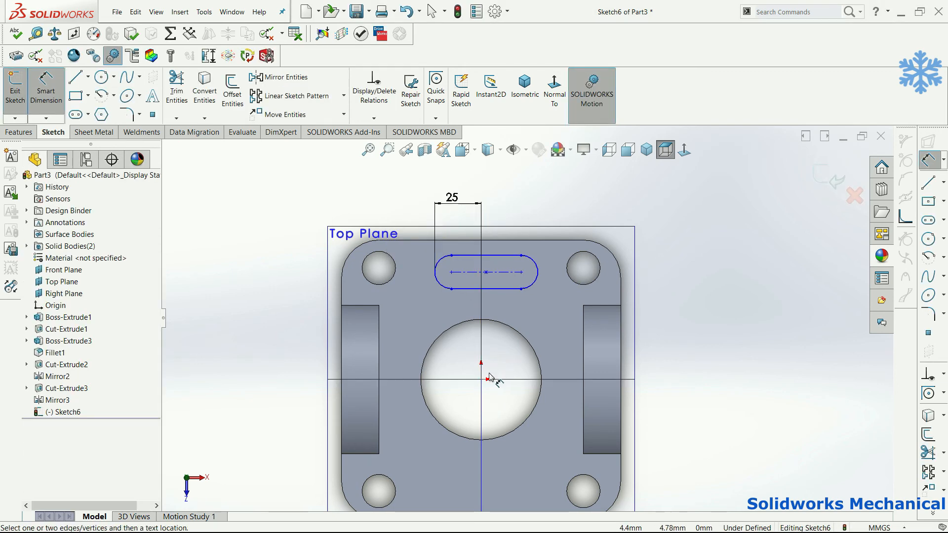
pyautogui.click(538, 273)
pyautogui.click(515, 180)
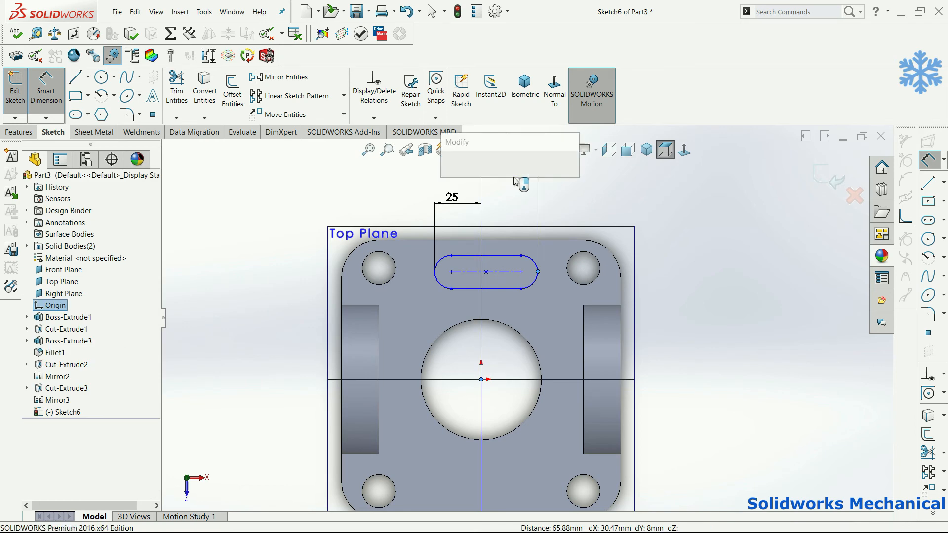
pyautogui.write('25')
pyautogui.press('Return')
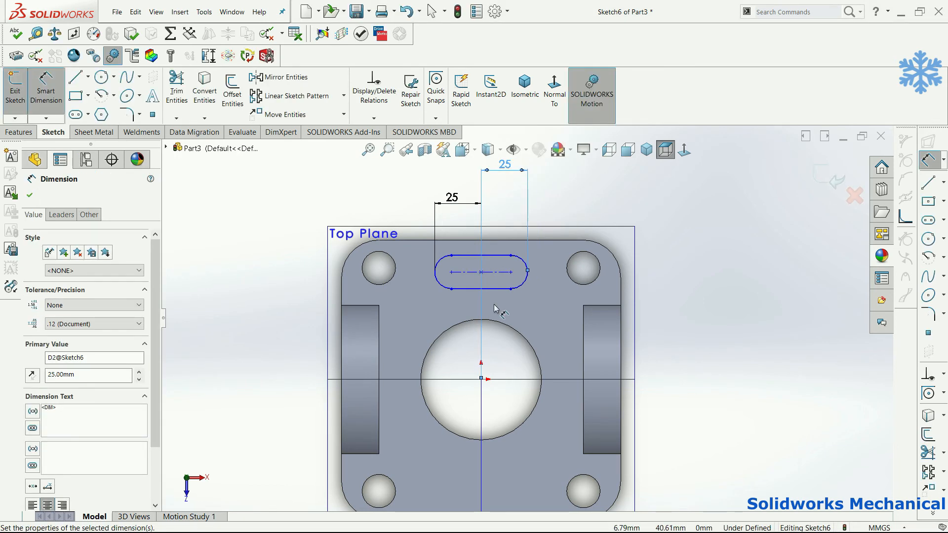
# Dimension the slot's centreline 55 mm vertically from the base plate's horizontal centre plane
pyautogui.click(494, 272)
pyautogui.click(501, 379)
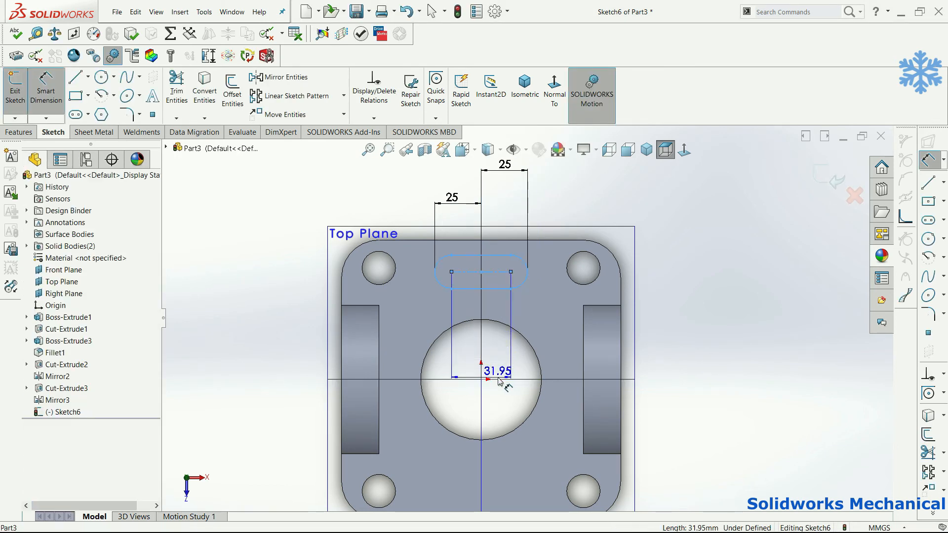
pyautogui.click(662, 340)
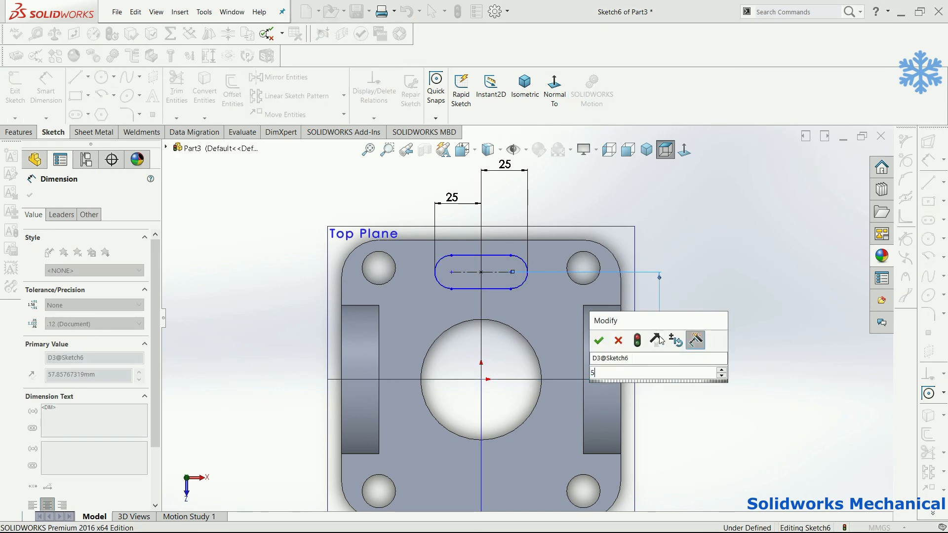
pyautogui.press('Return')
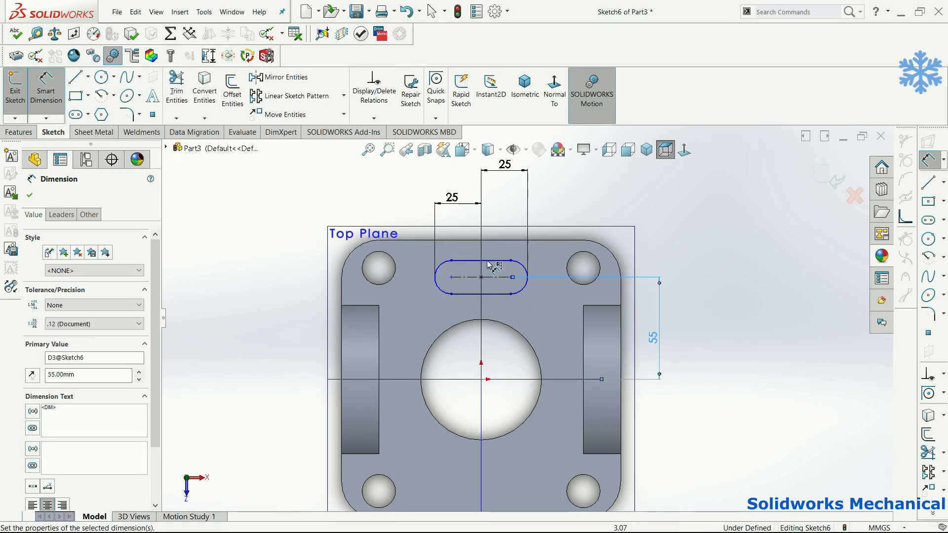
# Dimension the slot's half-width, from its centreline to its upper straight edge, as 9 mm
pyautogui.click(514, 269)
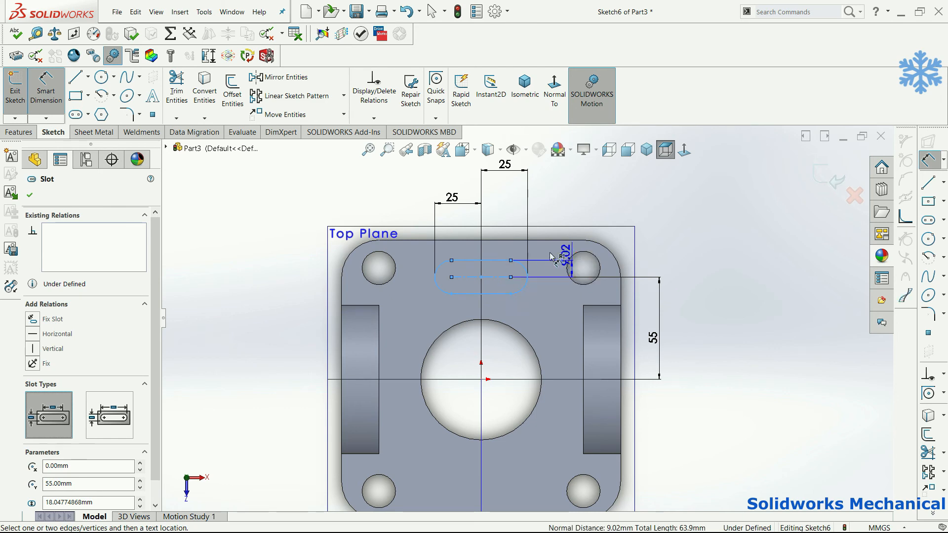
pyautogui.click(552, 256)
pyautogui.write('9')
pyautogui.press('Return')
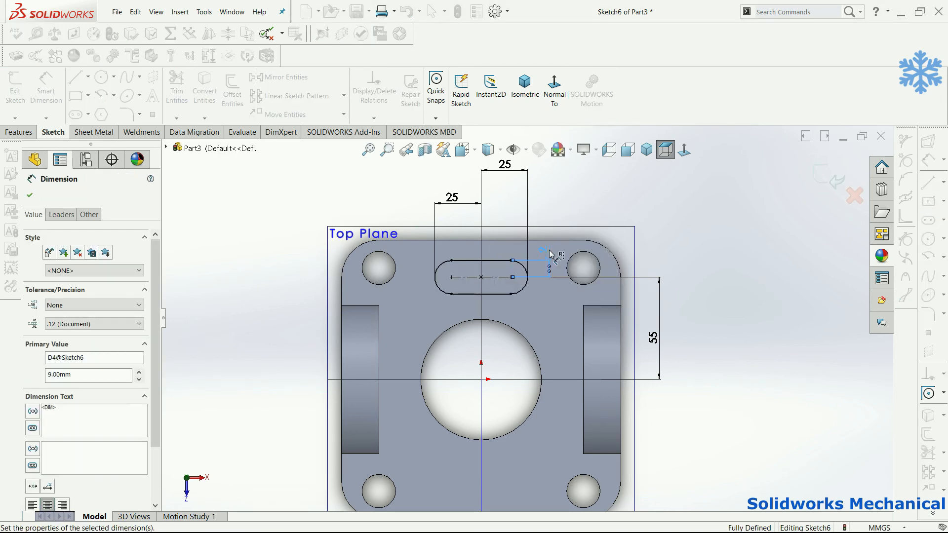
# Cut the slot profile through the base plate with a blind extruded cut 100 mm deep
pyautogui.scroll(3, 505, 337)
pyautogui.moveTo(506, 335); pyautogui.dragTo(489, 272, button='middle')
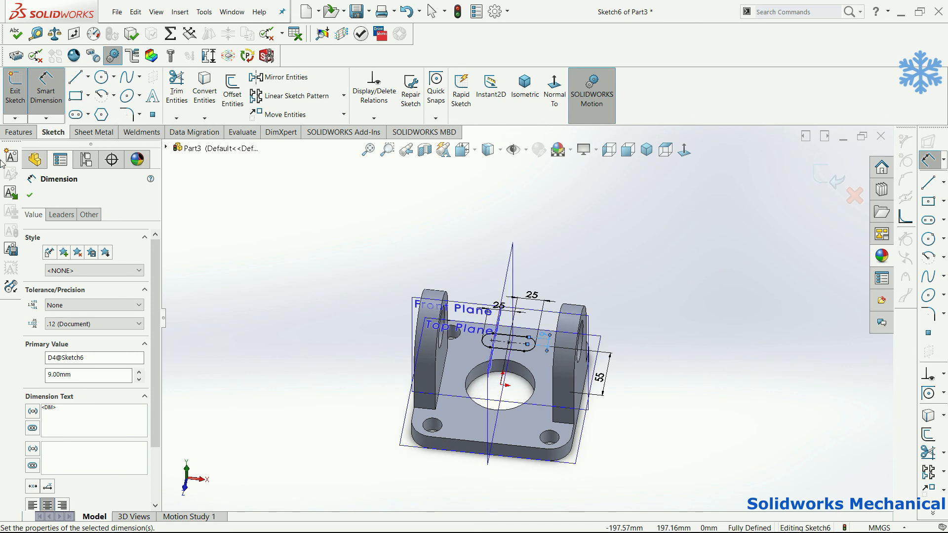
pyautogui.click(15, 132)
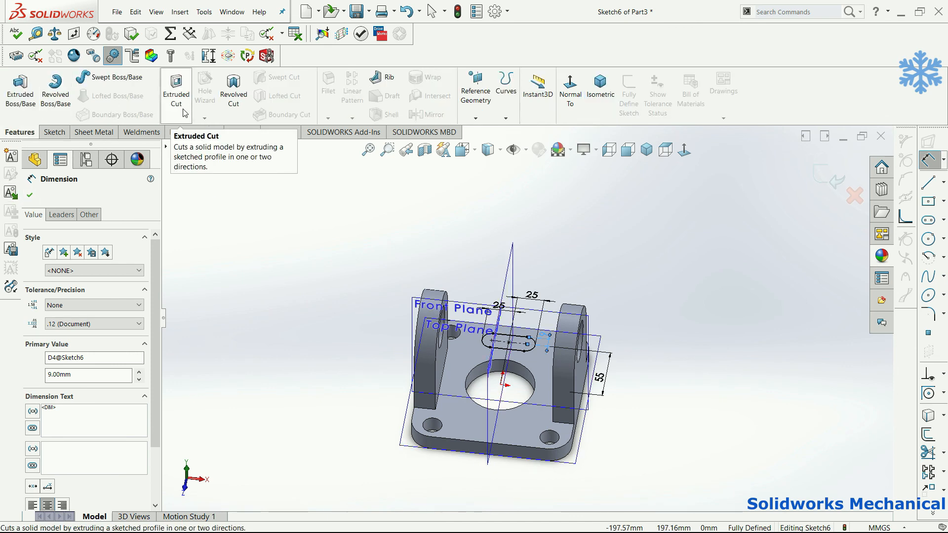
pyautogui.click(184, 113)
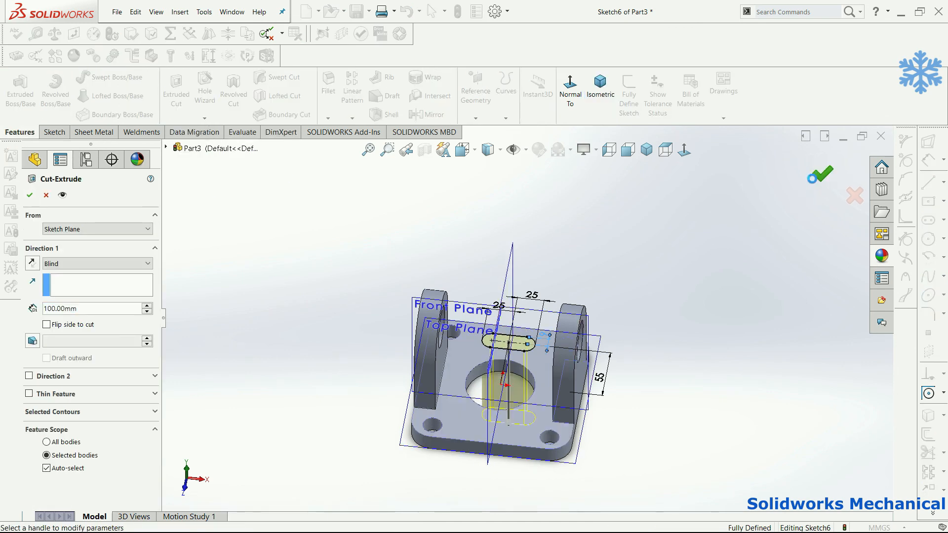
pyautogui.press('Return')
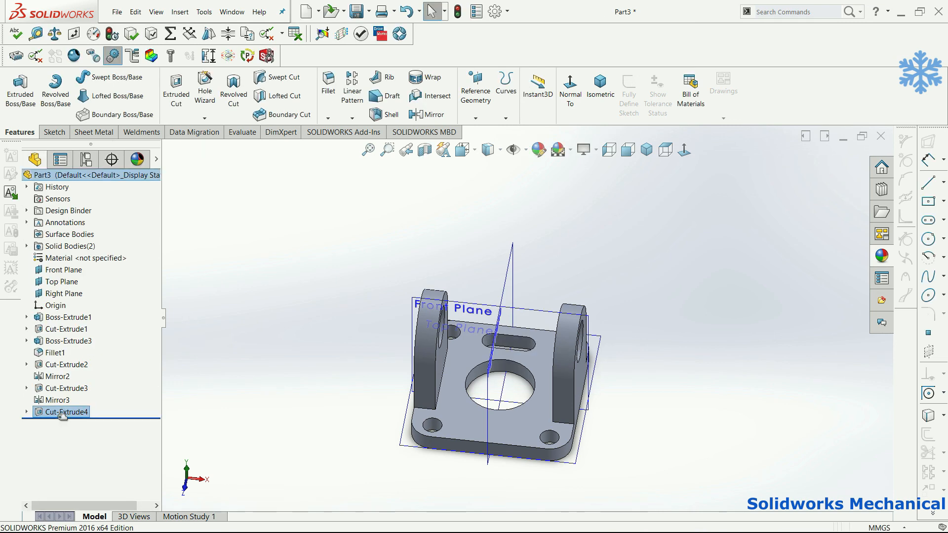
pyautogui.click(84, 413)
pyautogui.moveTo(627, 307); pyautogui.dragTo(659, 320, button='middle')
pyautogui.click(739, 216)
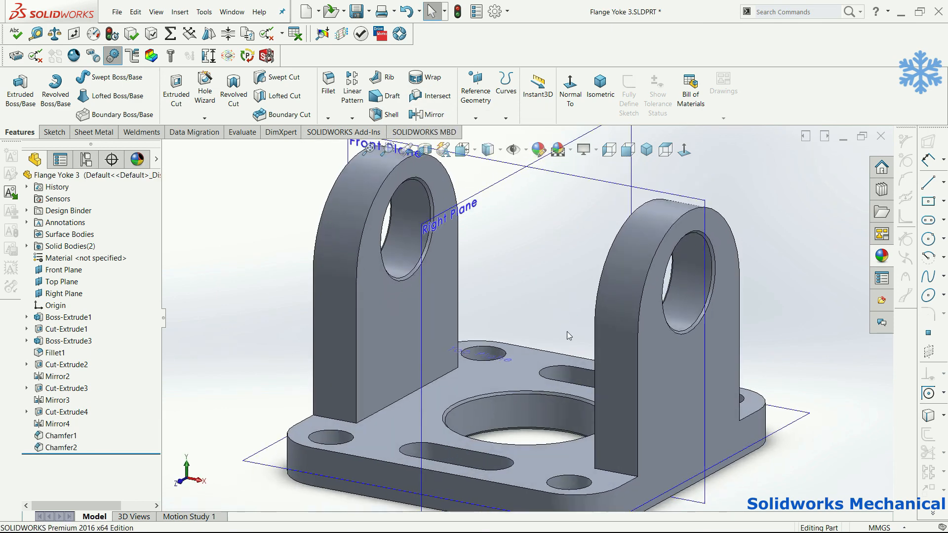
# Hide the reference planes around the finished bracket in the graphics view
pyautogui.click(513, 154)
pyautogui.click(516, 183)
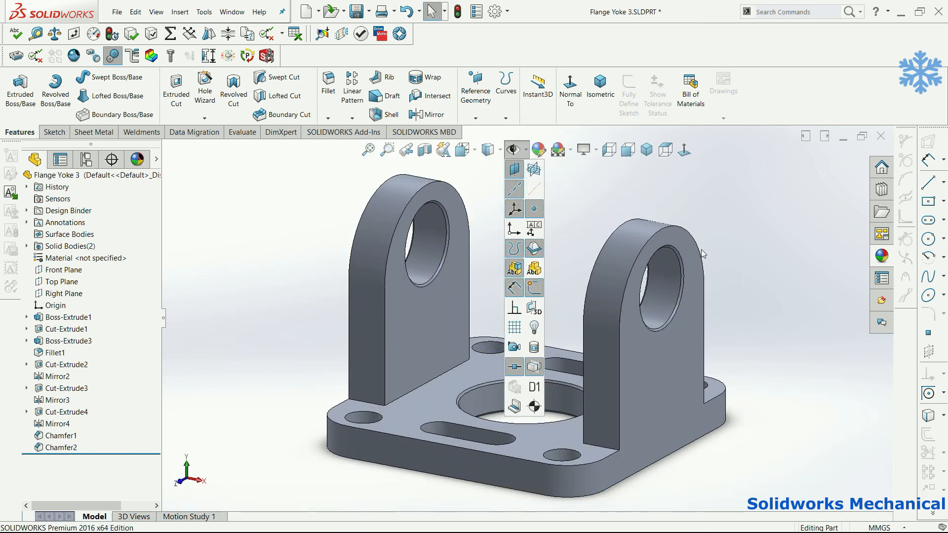
pyautogui.press('f')
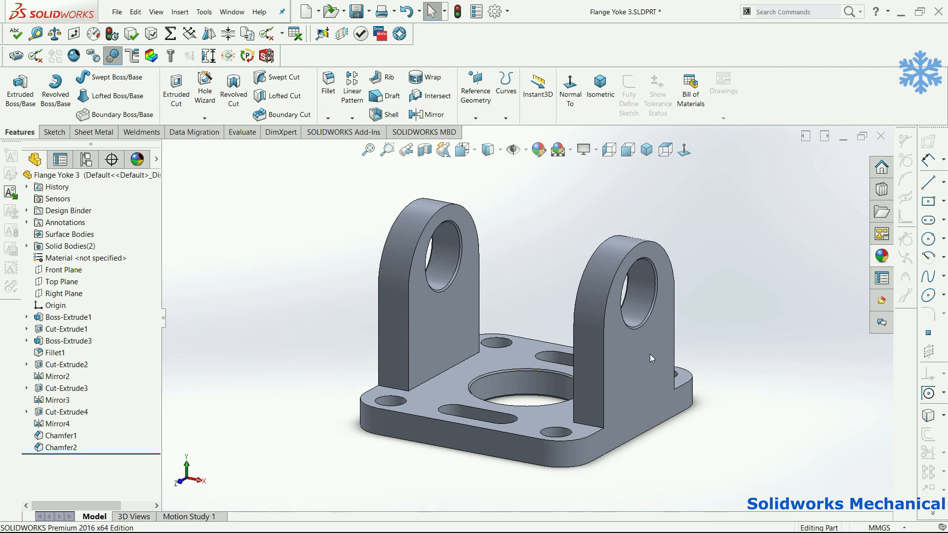